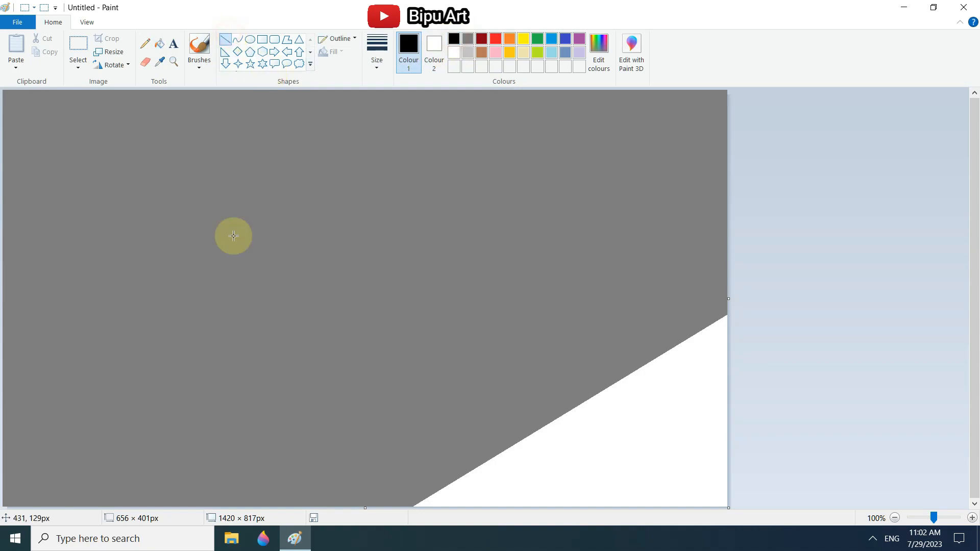
- Draw a thick black diagonal line across the grey area and fill the region above it with black
left_click_drag(438, 324, 405, 317)
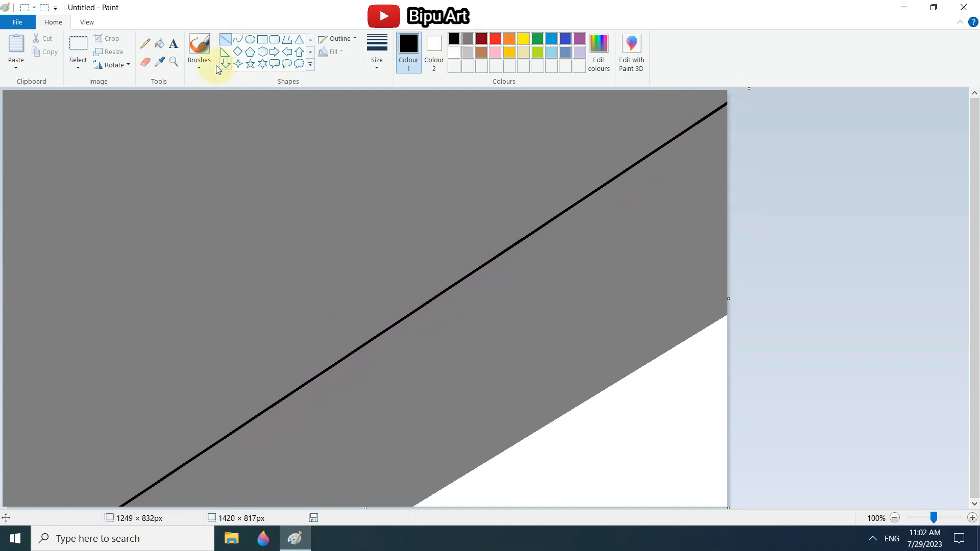
left_click(159, 44)
left_click(190, 175)
- Resize the image to 1 px wide without keeping the aspect ratio, and resize it back to 1420 px wide to blend a gradient
left_click(109, 52)
left_click(127, 105)
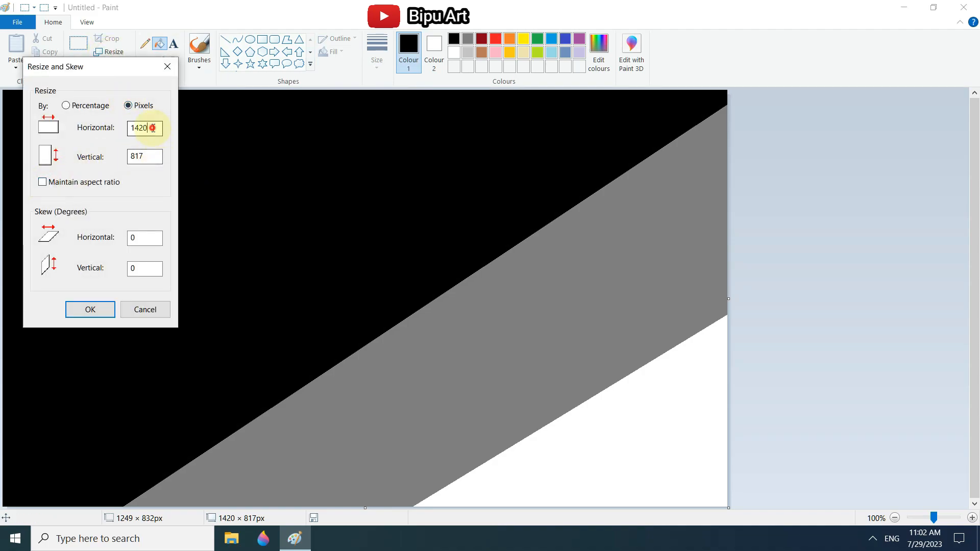
left_click(92, 309)
left_click(109, 52)
left_click(137, 108)
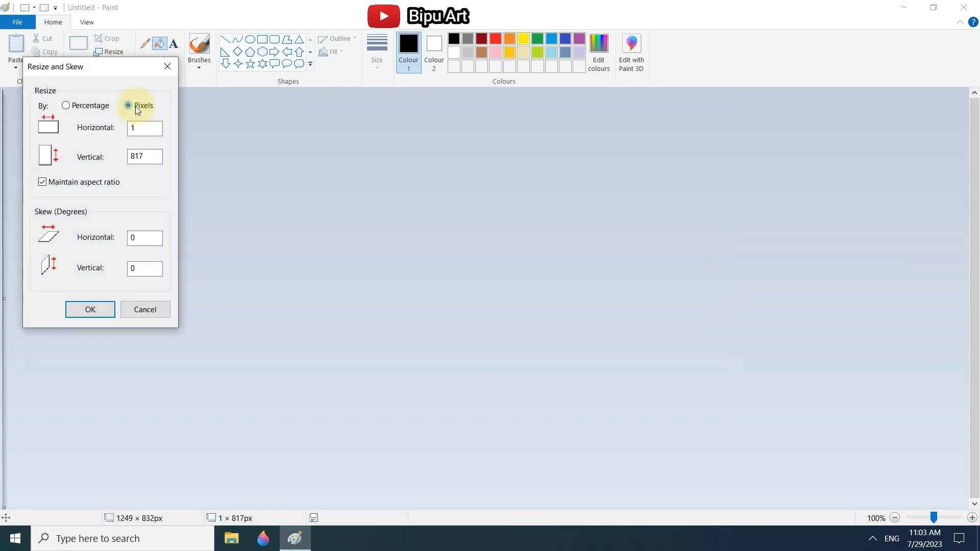
left_click(97, 312)
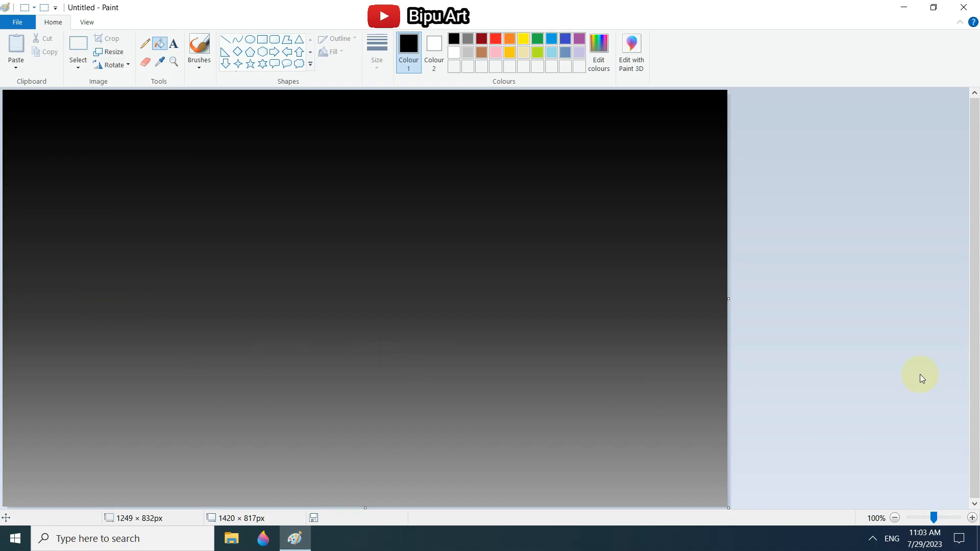
- Select the whole gradient, shrink its height upward to leave a strip beneath for the water, and copy it
key("ctrl+a")
left_click_drag(364, 508, 368, 455)
right_click(449, 357)
left_click(472, 378)
left_click(810, 327)
- Paste the gradient copy, flip it vertically, and squash it to about 122 px high to form the water below the horizon
right_click(381, 321)
left_click(396, 355)
right_click(382, 308)
mouse_move(449, 414)
left_click(489, 455)
left_click_drag(366, 91, 396, 483)
key("Up")
key("Up")
key("Up")
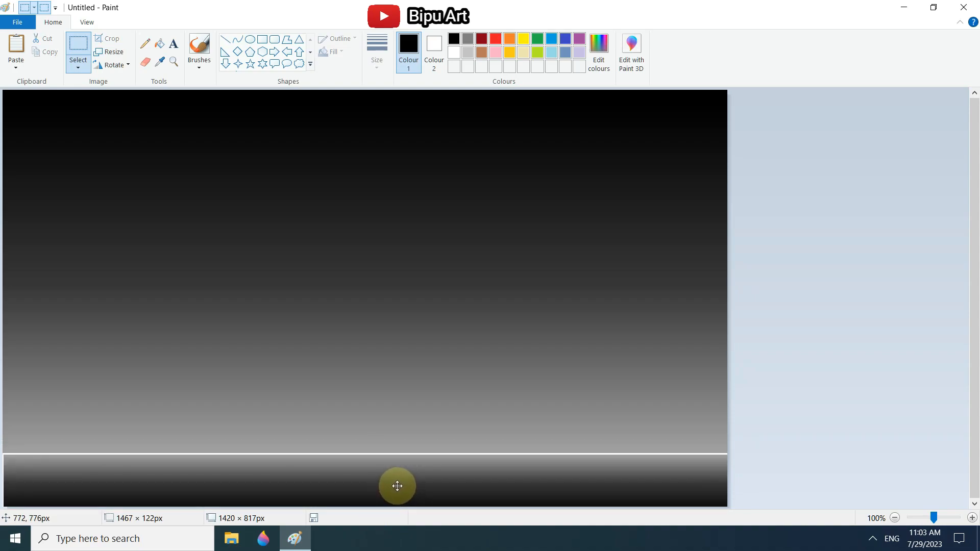
left_click(469, 399)
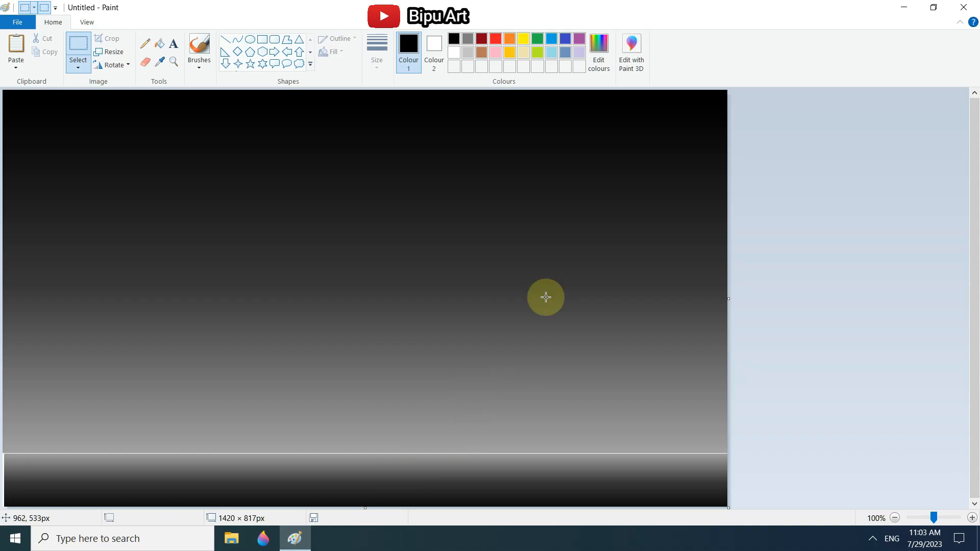
- Draw a solid white circle just above the horizon near the middle of the canvas as the moon
left_click(250, 40)
left_click(334, 53)
left_click(325, 52)
left_click(324, 53)
left_click(334, 81)
left_click_drag(327, 317, 430, 416)
left_click(452, 393)
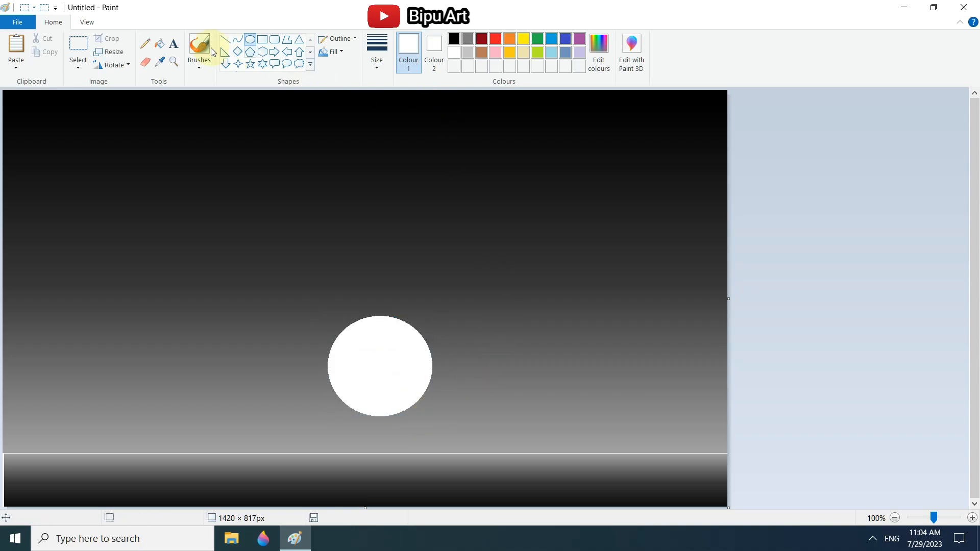
- Draw dense horizontal white pencil strokes down the water beneath the moon to form its glittering reflection
left_click_drag(346, 460, 425, 459)
mouse_move(360, 454)
left_mouse_down()
mouse_move(432, 456)
mouse_move(342, 456)
mouse_move(424, 456)
mouse_move(347, 457)
mouse_move(368, 463)
left_mouse_up()
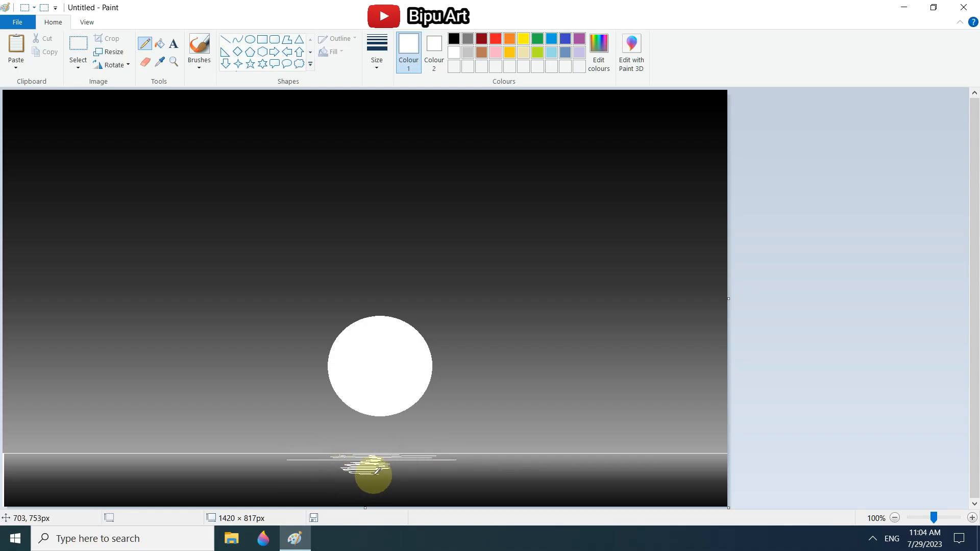
mouse_move(364, 465)
left_mouse_down()
mouse_move(382, 458)
mouse_move(297, 473)
mouse_move(370, 464)
mouse_move(280, 466)
mouse_move(361, 460)
left_mouse_up()
mouse_move(426, 462)
left_mouse_down()
mouse_move(353, 484)
mouse_move(389, 485)
mouse_move(331, 495)
mouse_move(394, 493)
mouse_move(348, 491)
left_mouse_up()
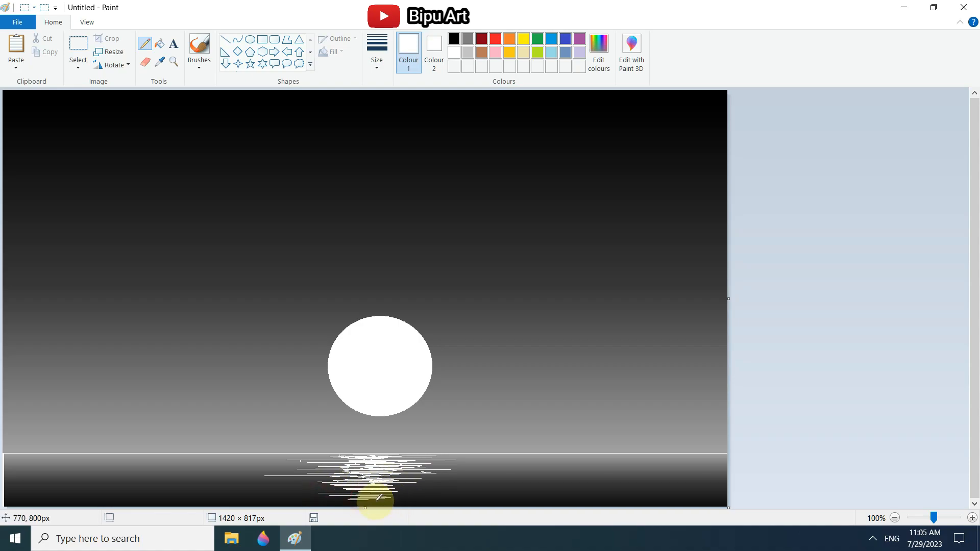
left_click_drag(386, 486, 331, 488)
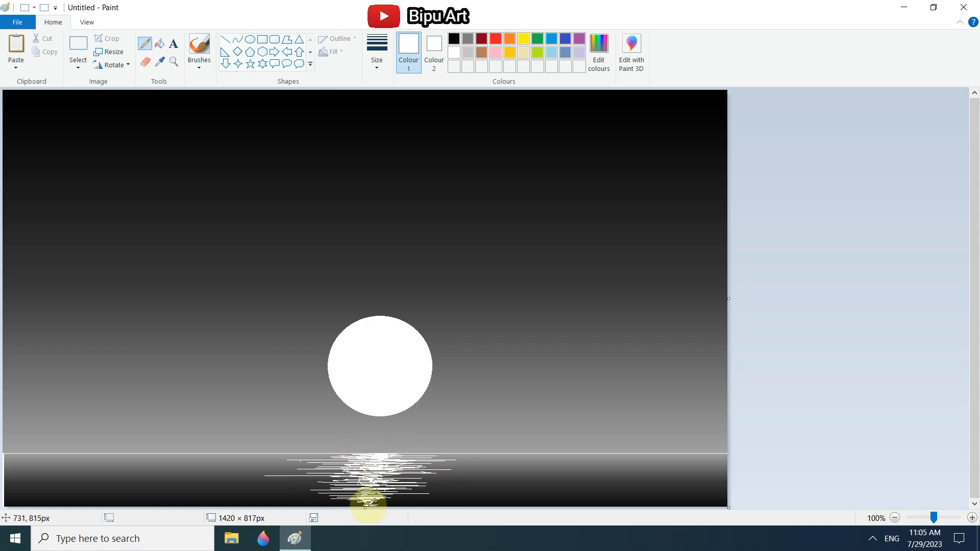
mouse_move(378, 496)
left_mouse_down()
mouse_move(312, 498)
mouse_move(382, 499)
left_mouse_up()
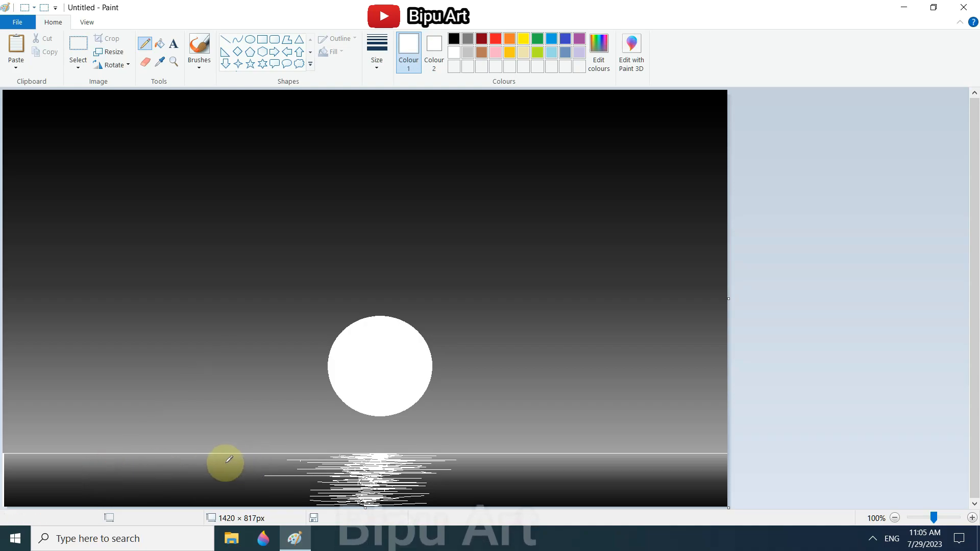
left_click(376, 51)
left_click(378, 98)
left_click_drag(128, 461, 650, 464)
left_click_drag(431, 481, 486, 481)
left_click(483, 475)
left_click_drag(40, 478, 64, 477)
left_click(81, 475)
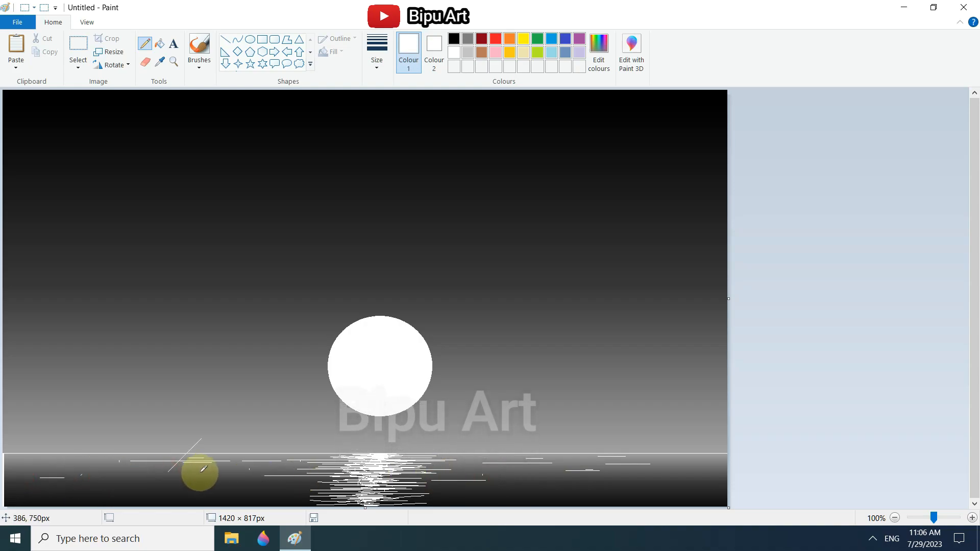
key("ctrl+z")
key("ctrl+z")
key("ctrl+z")
key("ctrl+z")
key("ctrl+z")
key("ctrl+z")
key("ctrl+z")
key("ctrl+z")
key("ctrl+z")
key("ctrl+z")
key("ctrl+z")
key("ctrl+z")
key("ctrl+z")
key("ctrl+z")
key("ctrl+z")
key("ctrl+z")
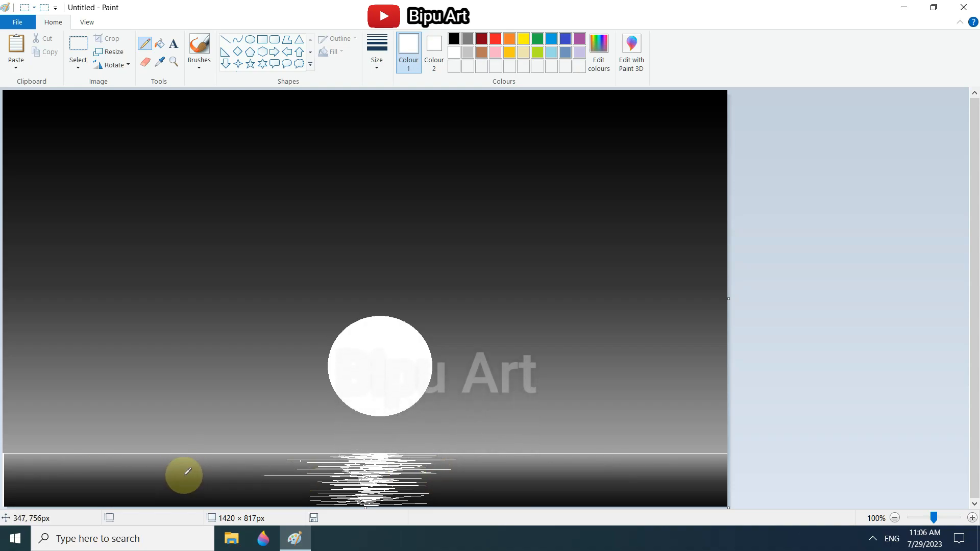
- Set the drawing colour to light grey and scatter short horizontal ripple strokes across the water on both sides of the reflection
left_click(599, 51)
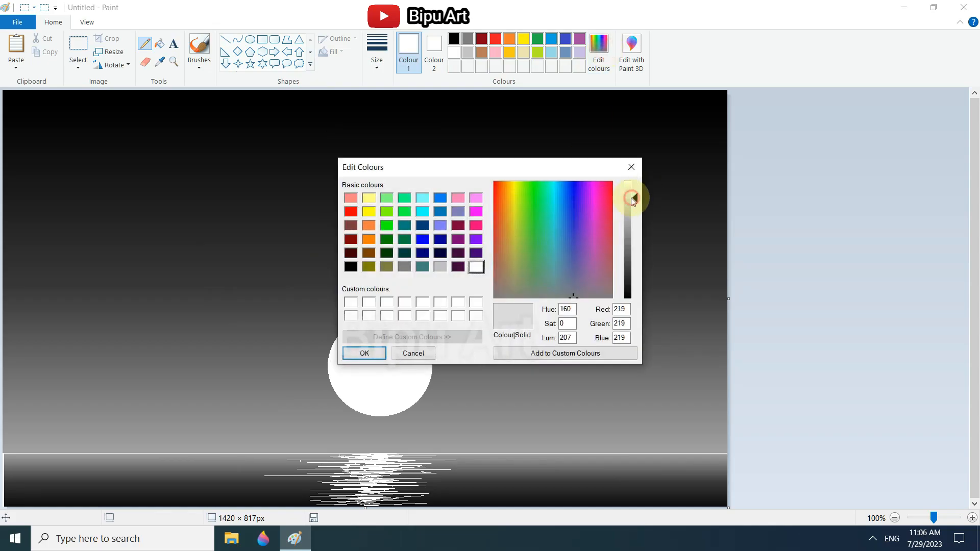
left_click(362, 352)
mouse_move(137, 463)
left_mouse_down()
mouse_move(218, 457)
mouse_move(142, 468)
mouse_move(189, 463)
left_mouse_up()
key("ctrl+z")
left_click_drag(253, 460, 207, 461)
left_click_drag(219, 458, 237, 458)
left_click_drag(241, 458, 276, 456)
mouse_move(92, 459)
left_mouse_down()
mouse_move(70, 459)
mouse_move(122, 460)
left_mouse_up()
left_click_drag(120, 460, 134, 461)
mouse_move(528, 459)
left_mouse_down()
mouse_move(514, 459)
mouse_move(533, 458)
left_mouse_up()
left_click_drag(554, 458, 596, 457)
left_click_drag(605, 458, 620, 458)
mouse_move(542, 466)
left_mouse_down()
mouse_move(557, 466)
mouse_move(540, 477)
mouse_move(485, 473)
mouse_move(559, 468)
left_mouse_up()
left_click(532, 474)
left_click_drag(579, 467, 616, 467)
left_click_drag(654, 467, 677, 467)
left_click_drag(168, 478, 65, 474)
mouse_move(277, 472)
left_mouse_down()
mouse_move(220, 472)
mouse_move(239, 467)
left_mouse_up()
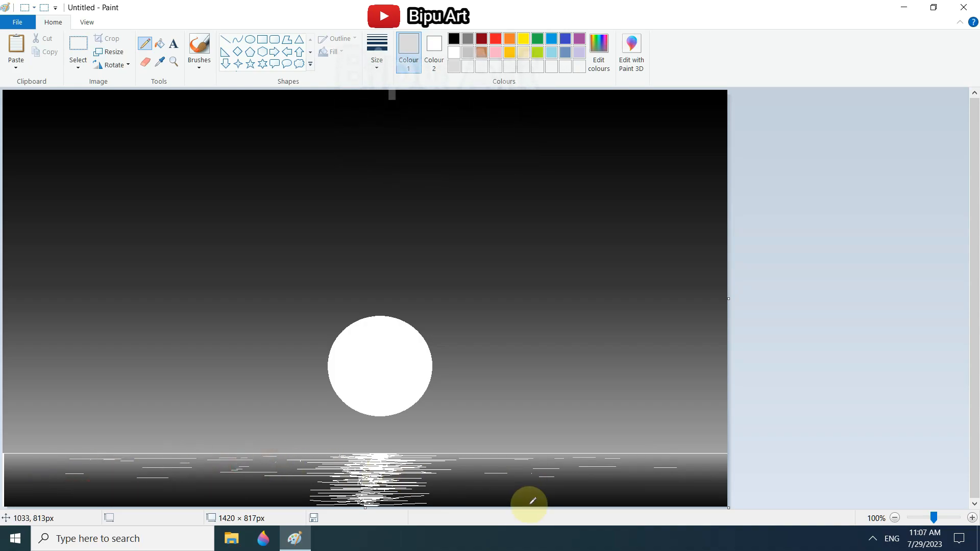
- Paint an uneven black shoreline along the canvas's bottom edge with the thickest pencil, higher at both ends, touching up the left edge in grey
left_click(453, 39)
left_click(377, 53)
left_click(403, 166)
left_click_drag(84, 498, 6, 480)
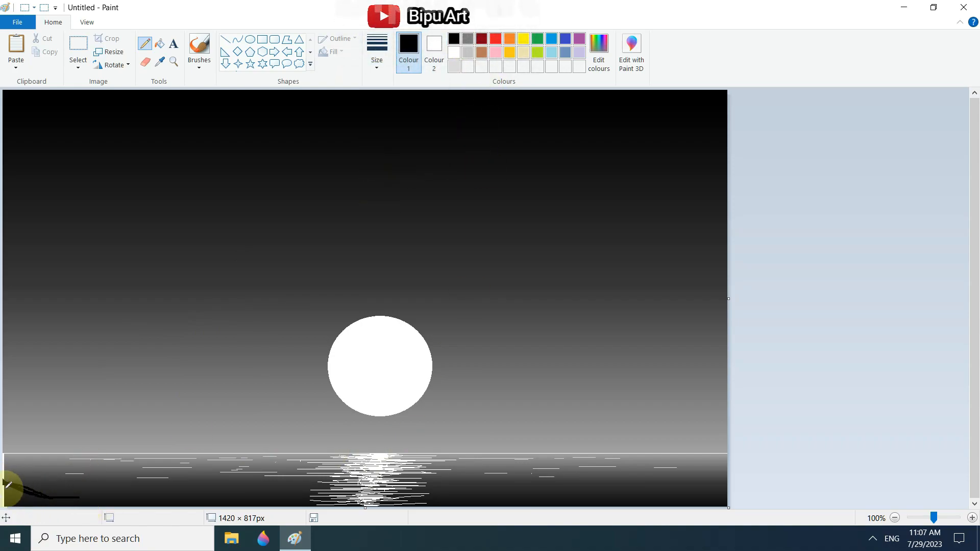
left_click(160, 61)
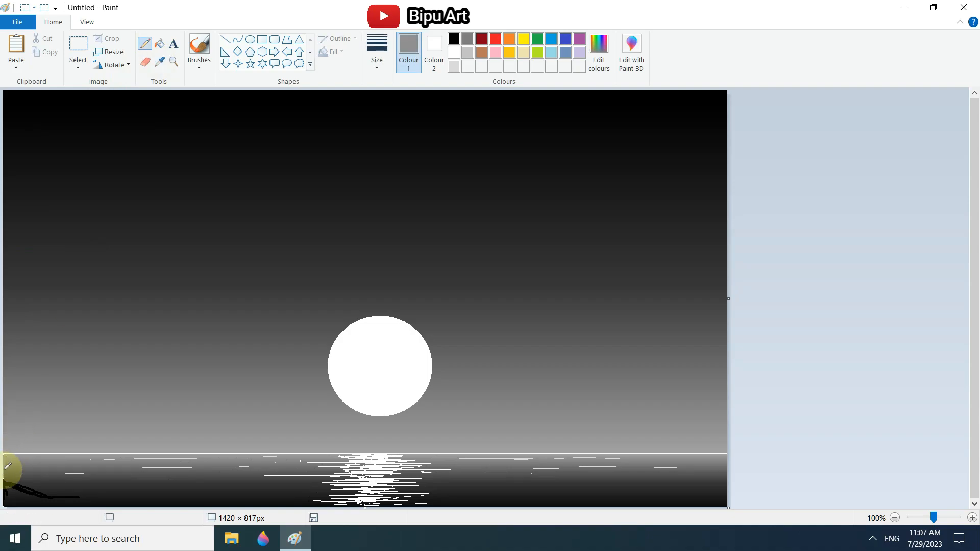
left_click(455, 40)
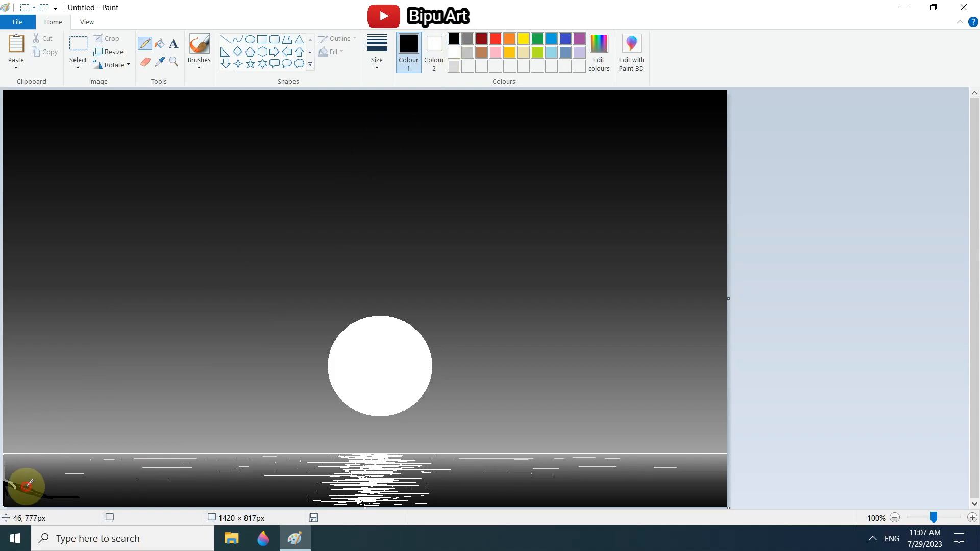
left_click_drag(30, 480, 134, 504)
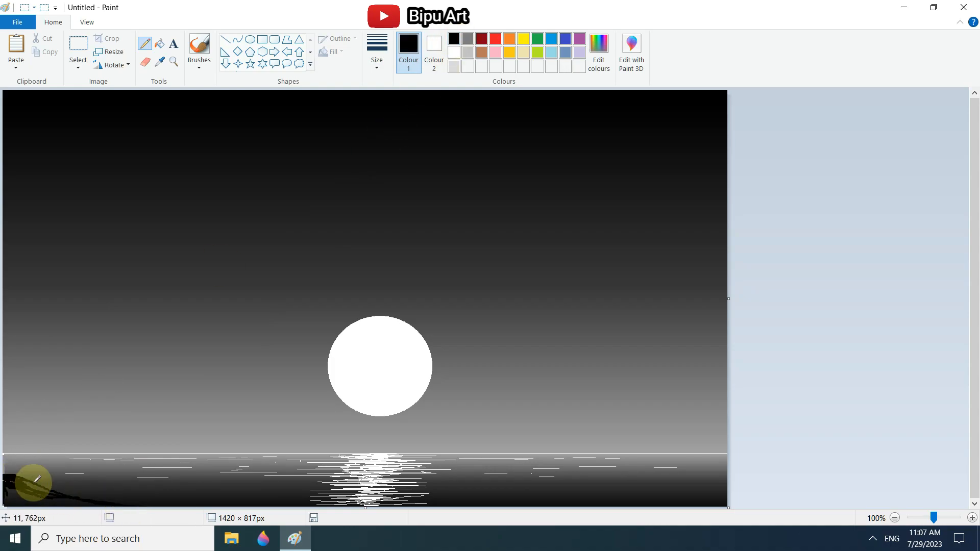
mouse_move(40, 493)
left_mouse_down()
mouse_move(69, 500)
mouse_move(2, 499)
mouse_move(56, 503)
mouse_move(62, 491)
mouse_move(115, 503)
mouse_move(9, 490)
mouse_move(70, 496)
mouse_move(33, 488)
mouse_move(290, 512)
mouse_move(24, 498)
mouse_move(4, 470)
mouse_move(41, 486)
mouse_move(146, 499)
mouse_move(32, 499)
mouse_move(42, 486)
mouse_move(88, 503)
mouse_move(453, 500)
mouse_move(364, 503)
mouse_move(414, 505)
mouse_move(373, 500)
mouse_move(749, 486)
mouse_move(494, 501)
mouse_move(726, 492)
mouse_move(702, 483)
mouse_move(642, 495)
mouse_move(735, 498)
mouse_move(648, 485)
mouse_move(732, 479)
left_mouse_up()
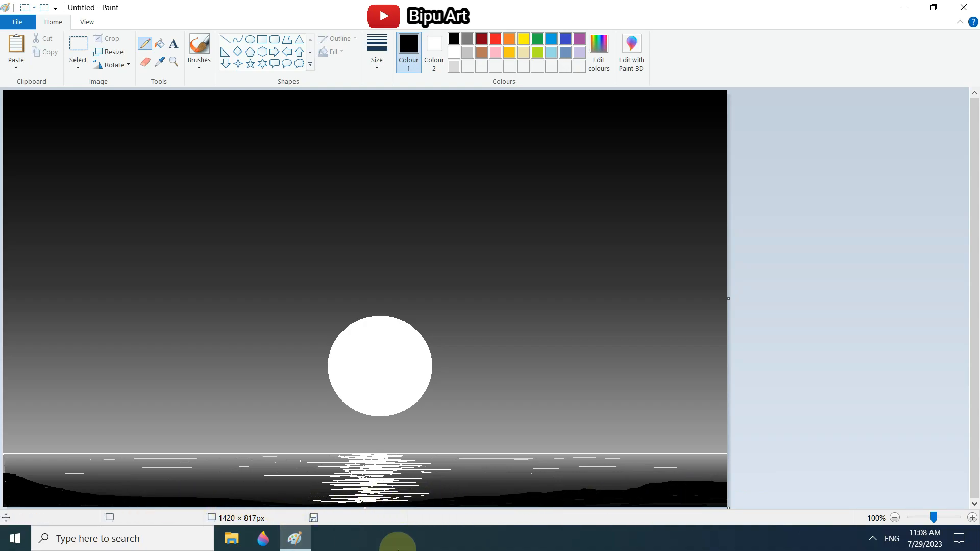
left_click(250, 39)
left_click_drag(450, 345, 469, 362)
left_click(333, 51)
left_click(342, 82)
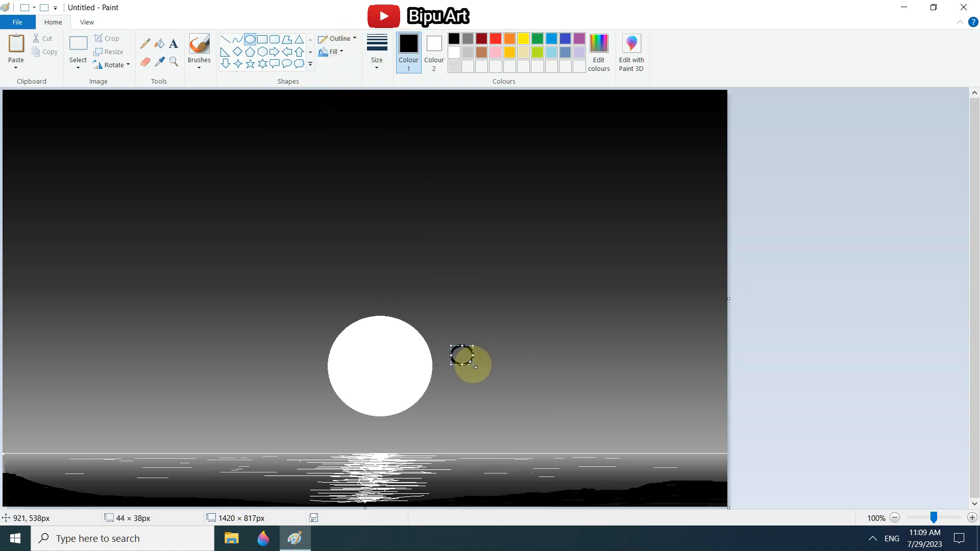
key("ctrl+z")
- Sketch the curved head, neck and back outline of a standing bird beside the moon with the thickest black pencil
left_click(145, 42)
left_click(377, 52)
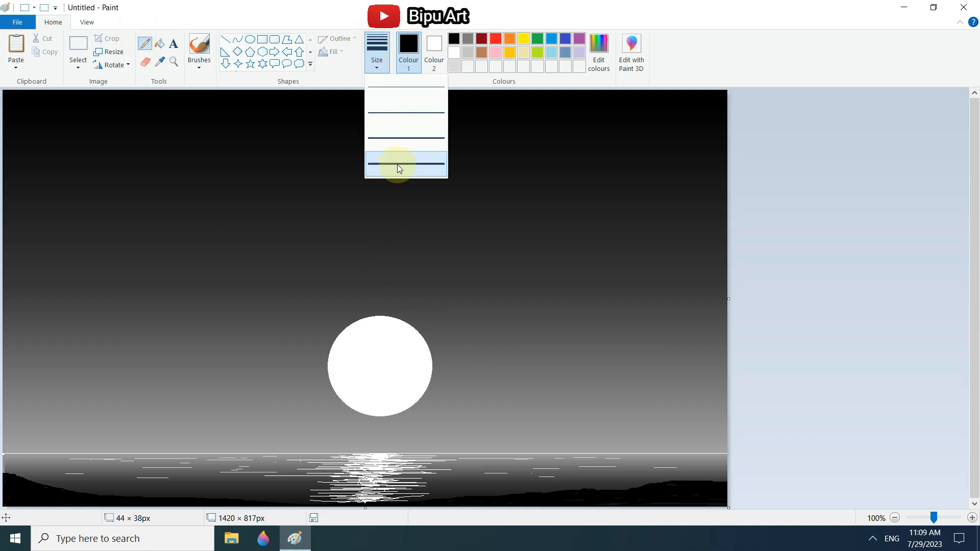
left_click(398, 165)
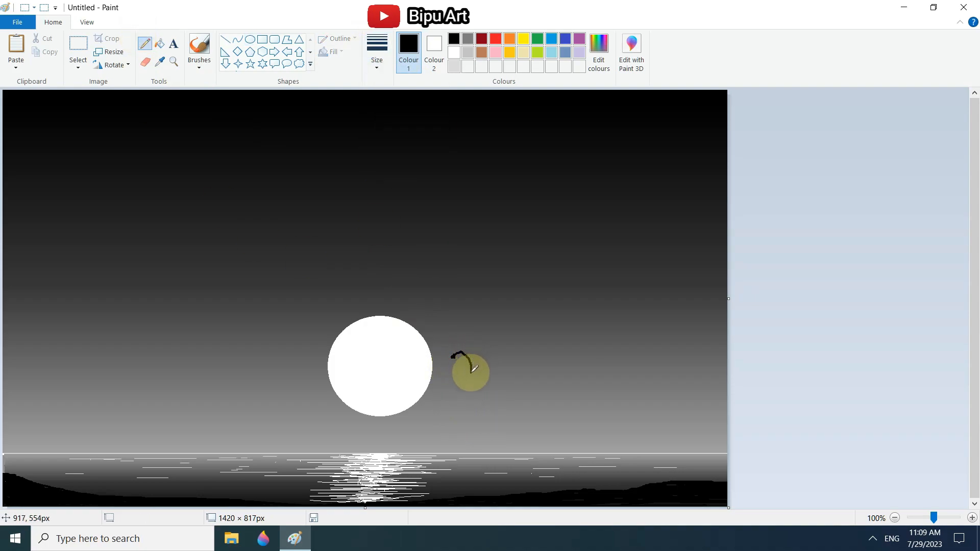
mouse_move(458, 408)
left_mouse_down()
mouse_move(473, 370)
mouse_move(464, 352)
mouse_move(454, 364)
mouse_move(455, 353)
mouse_move(468, 356)
mouse_move(464, 382)
left_mouse_up()
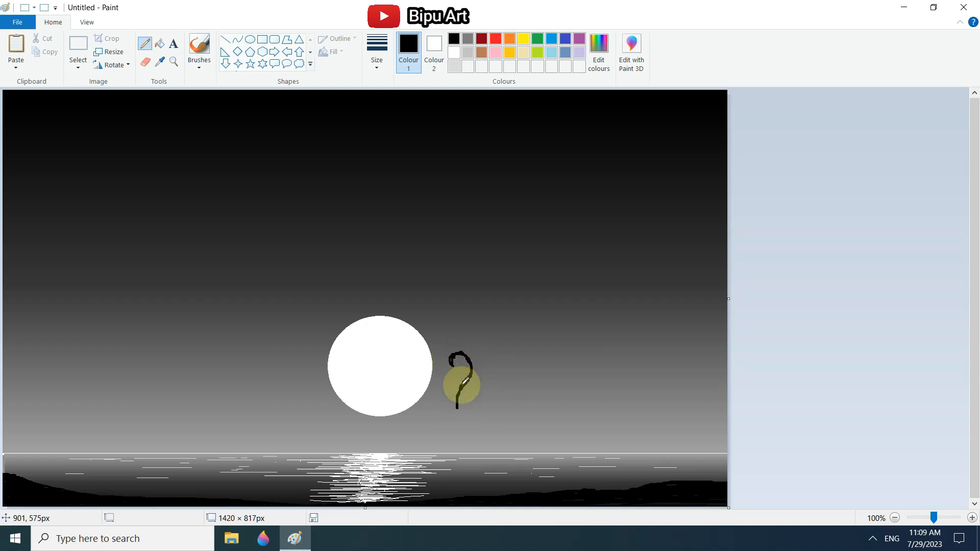
mouse_move(463, 416)
left_mouse_down()
mouse_move(496, 462)
mouse_move(489, 437)
mouse_move(456, 409)
left_mouse_up()
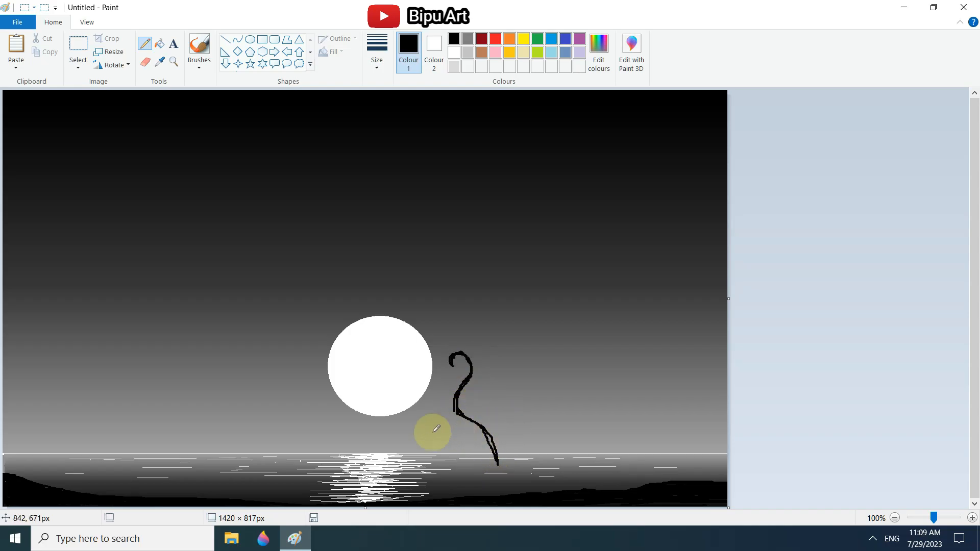
- Thicken and fill the bird's head and curved neck, and paint its body and tail as a solid black silhouette
left_click(944, 518)
scroll(893, 442, "down", 7)
left_click_drag(401, 504, 657, 456)
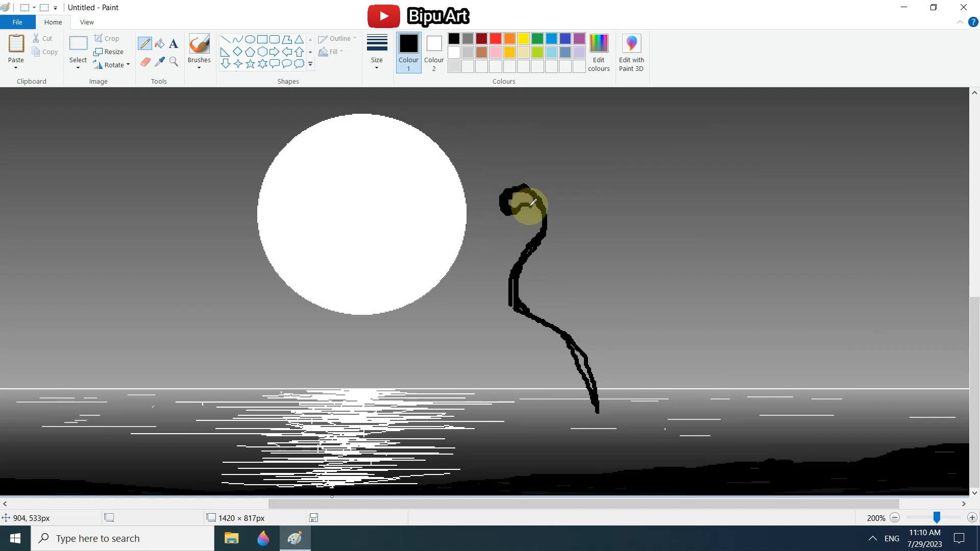
mouse_move(538, 225)
left_mouse_down()
mouse_move(507, 267)
mouse_move(532, 239)
mouse_move(526, 251)
mouse_move(546, 221)
left_mouse_up()
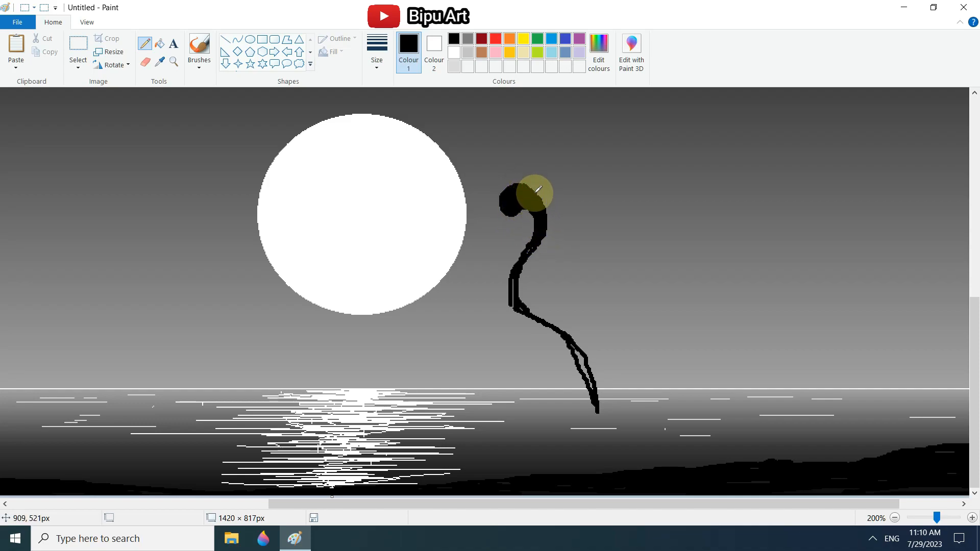
mouse_move(549, 201)
left_mouse_down()
mouse_move(499, 313)
mouse_move(513, 263)
mouse_move(508, 271)
mouse_move(541, 236)
mouse_move(508, 332)
mouse_move(556, 383)
mouse_move(516, 295)
mouse_move(543, 323)
mouse_move(519, 295)
mouse_move(567, 329)
mouse_move(591, 378)
mouse_move(530, 297)
mouse_move(537, 331)
mouse_move(569, 339)
mouse_move(527, 320)
mouse_move(555, 339)
mouse_move(525, 343)
mouse_move(568, 352)
mouse_move(580, 393)
mouse_move(551, 358)
mouse_move(582, 398)
mouse_move(533, 259)
mouse_move(508, 306)
mouse_move(520, 350)
mouse_move(561, 385)
mouse_move(501, 304)
mouse_move(510, 336)
mouse_move(553, 380)
mouse_move(599, 404)
mouse_move(611, 427)
mouse_move(553, 346)
mouse_move(510, 335)
mouse_move(571, 396)
mouse_move(507, 335)
left_mouse_up()
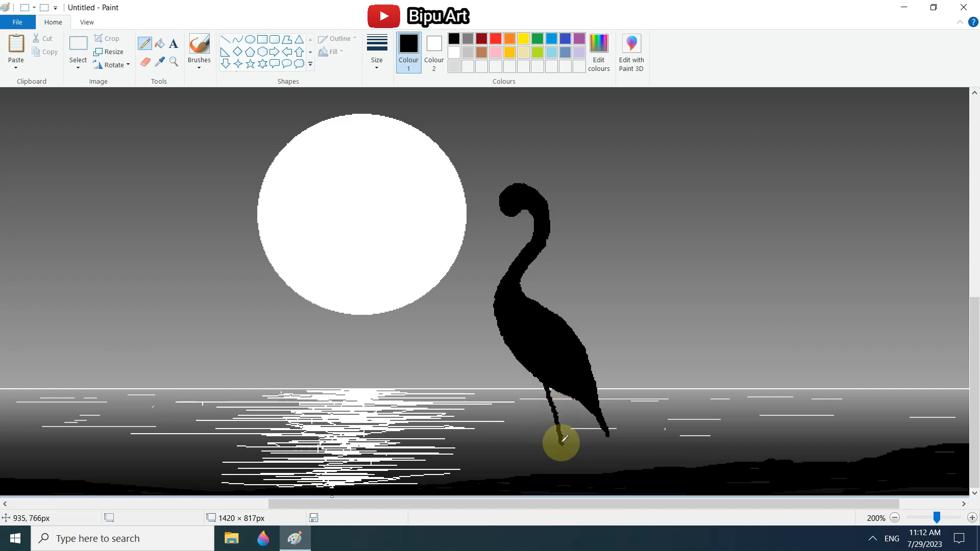
- Draw the bird's straight standing leg and a raised leg bent at the knee, redrawing the bent leg once
mouse_move(555, 393)
left_mouse_down()
mouse_move(562, 471)
mouse_move(536, 374)
mouse_move(527, 405)
mouse_move(552, 436)
left_mouse_up()
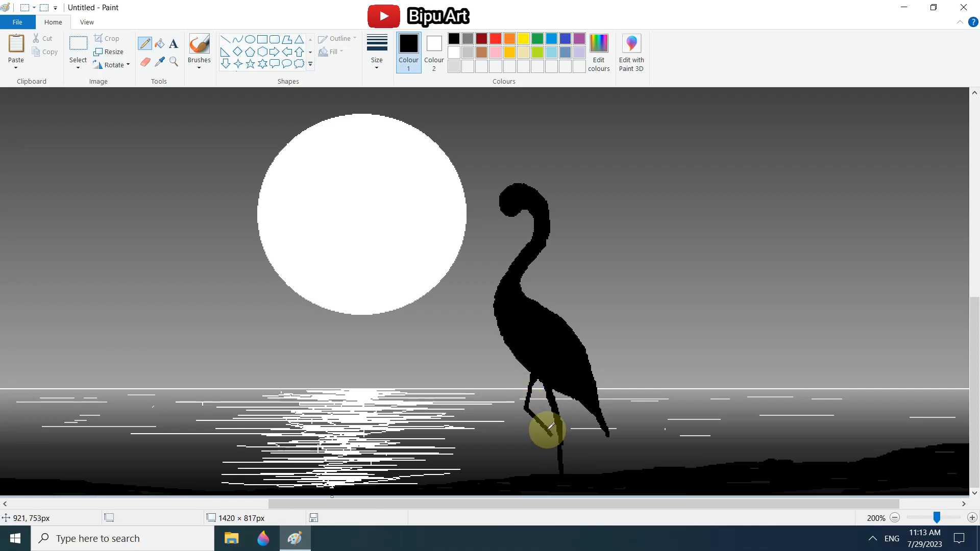
key("ctrl+z")
mouse_move(541, 379)
left_mouse_down()
mouse_move(517, 403)
mouse_move(572, 440)
mouse_move(543, 381)
mouse_move(518, 405)
mouse_move(584, 450)
mouse_move(550, 389)
mouse_move(523, 398)
left_mouse_up()
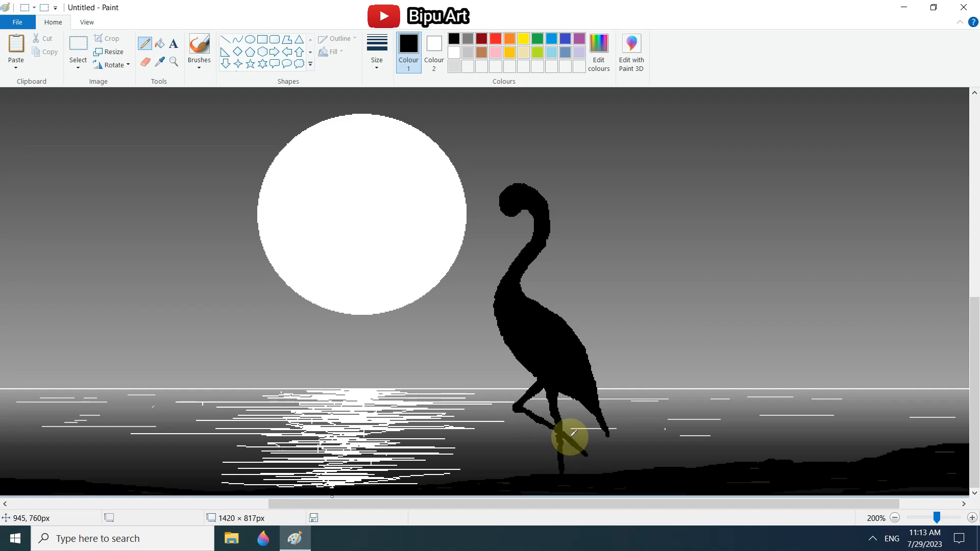
- Draw two thin black straight lines from the bird's head that meet at a point over the moon's edge as its beak
left_click(382, 66)
left_click(388, 112)
left_click(227, 41)
left_click(376, 48)
mouse_move(502, 198)
left_mouse_down()
mouse_move(465, 204)
mouse_move(515, 195)
mouse_move(458, 210)
mouse_move(513, 203)
left_mouse_up()
left_click(389, 89)
left_click(526, 207)
left_click(534, 201)
key("ctrl+z")
left_click(516, 204)
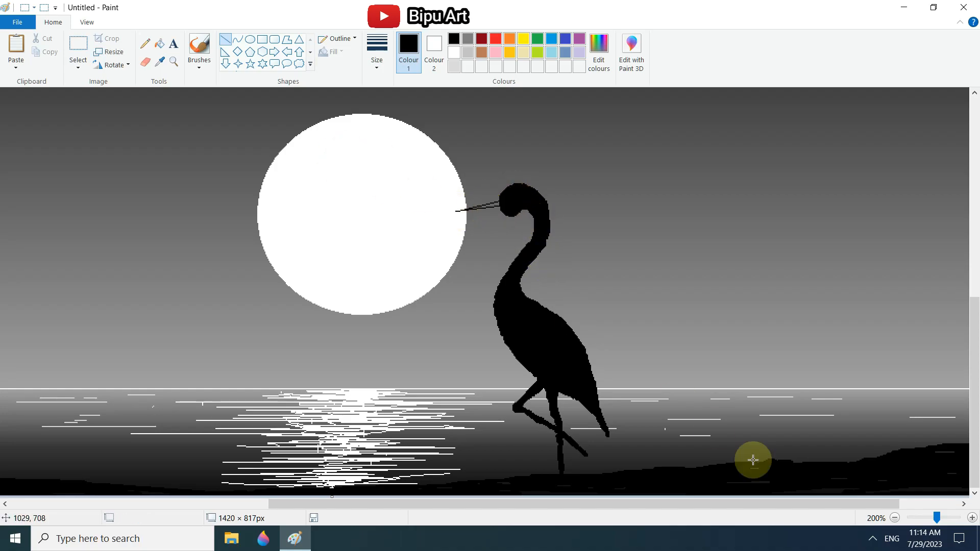
- Fill the gap between the beak lines with a thinner black pencil and thicken the beak where it joins the head
scroll(870, 402, "up", 1)
left_click(376, 51)
left_click(389, 102)
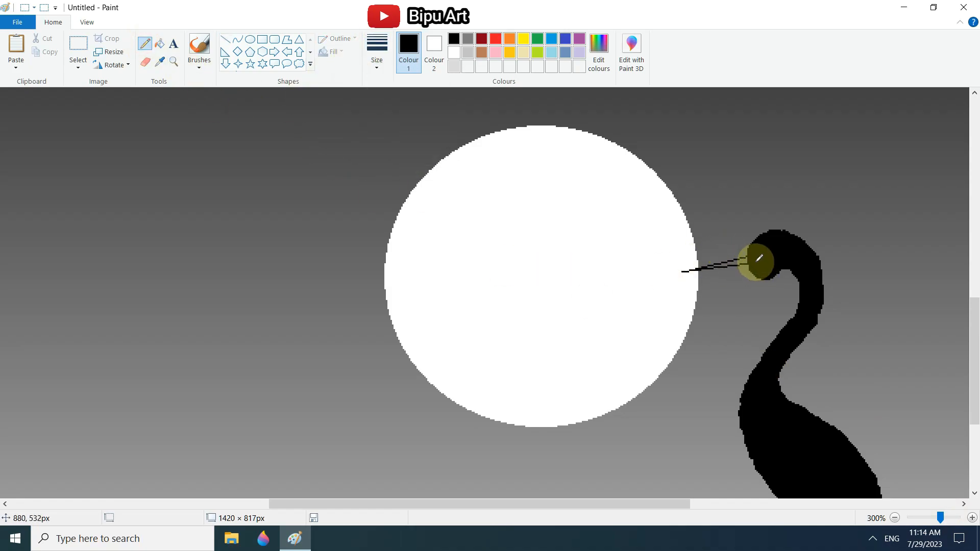
mouse_move(729, 263)
left_mouse_down()
mouse_move(701, 264)
mouse_move(727, 262)
left_mouse_up()
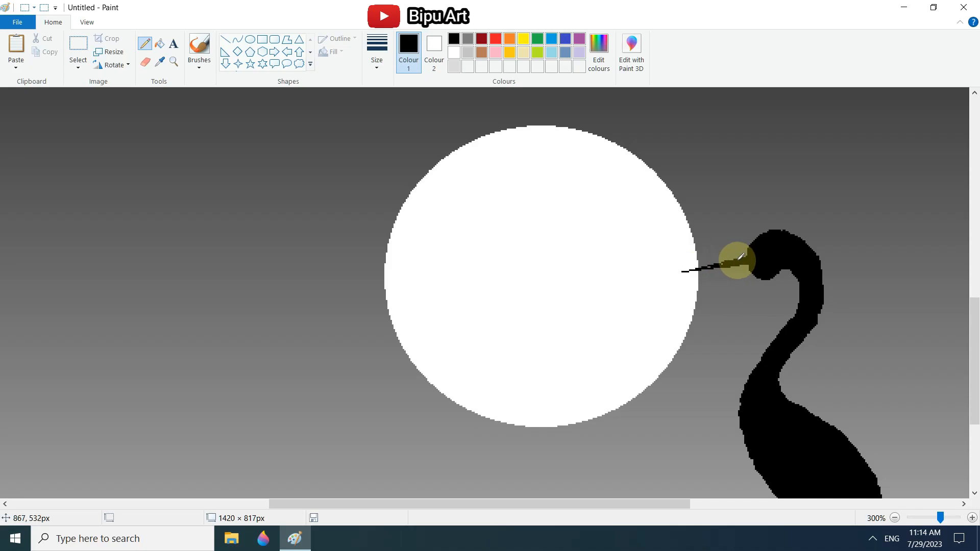
scroll(793, 438, "up", 2)
scroll(793, 438, "down", 4)
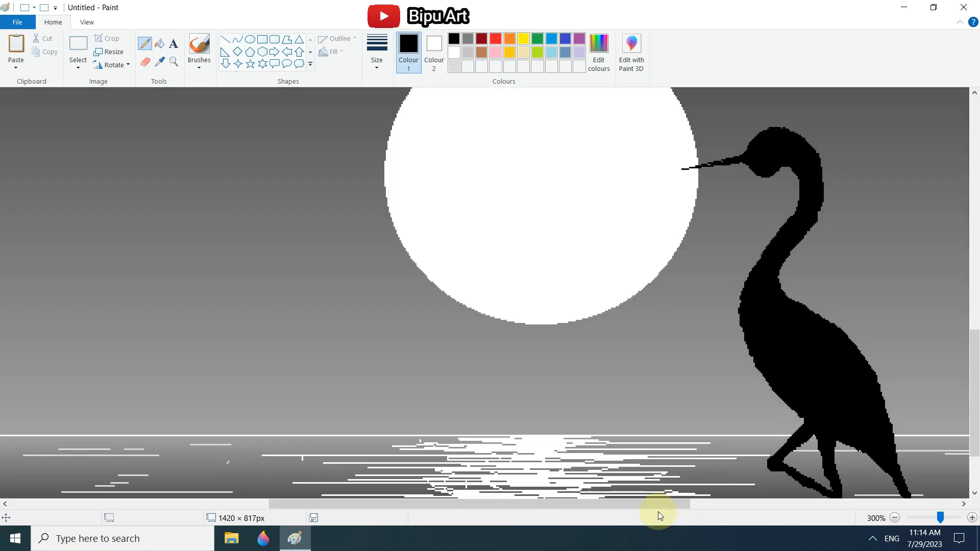
left_click_drag(657, 505, 831, 503)
left_click_drag(315, 160, 350, 160)
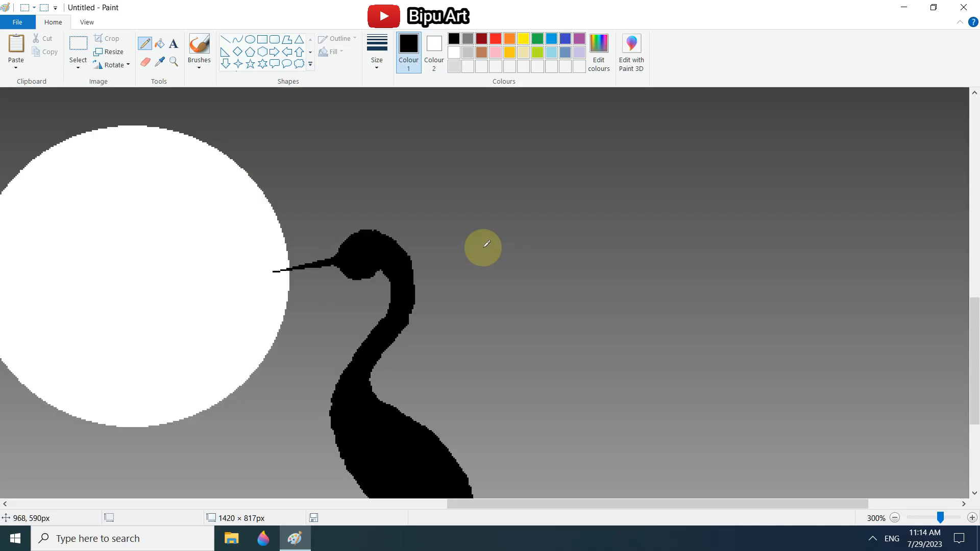
- Draw the small clawed toes at the end of the bird's raised leg with the black pencil
left_click(894, 518)
left_click(894, 517)
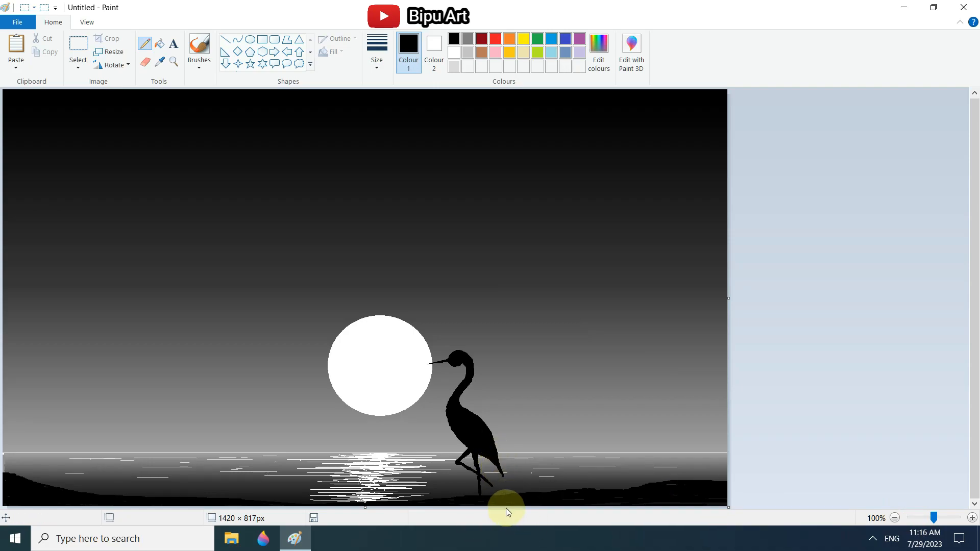
left_click(937, 517)
left_click_drag(598, 505, 787, 507)
left_click(377, 51)
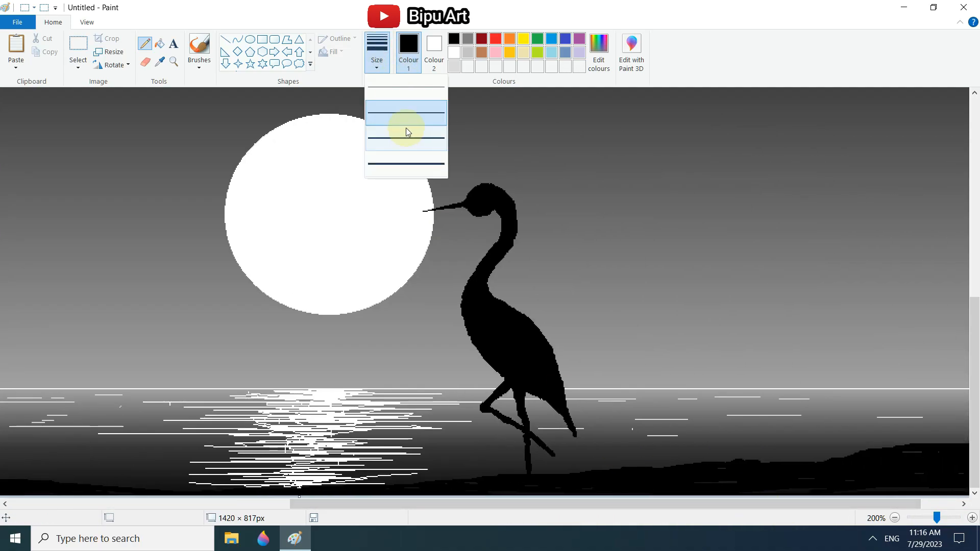
left_click(405, 133)
left_click_drag(555, 453, 571, 467)
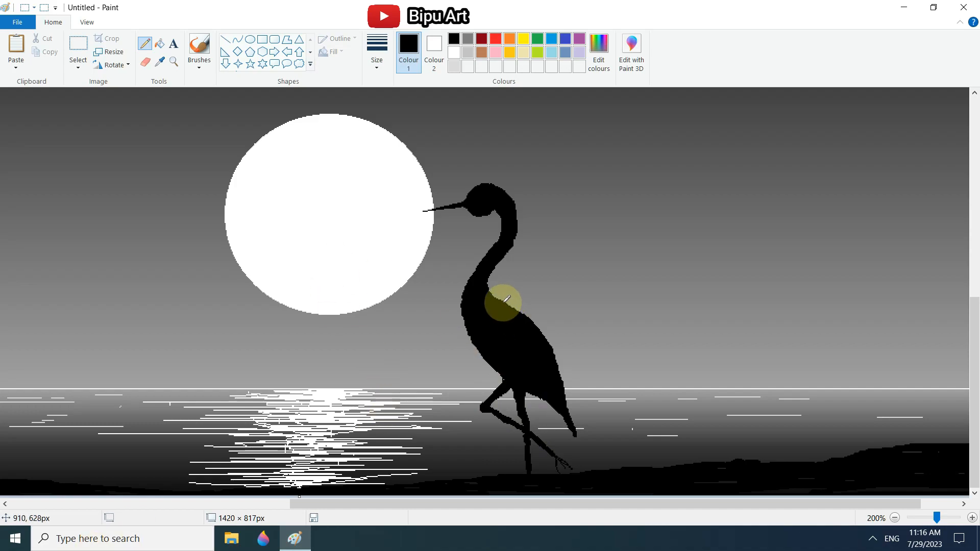
- Round out the bird's shoulder where the back meets the neck and thicken the front of the neck's base in black
left_click(380, 50)
left_click(484, 289)
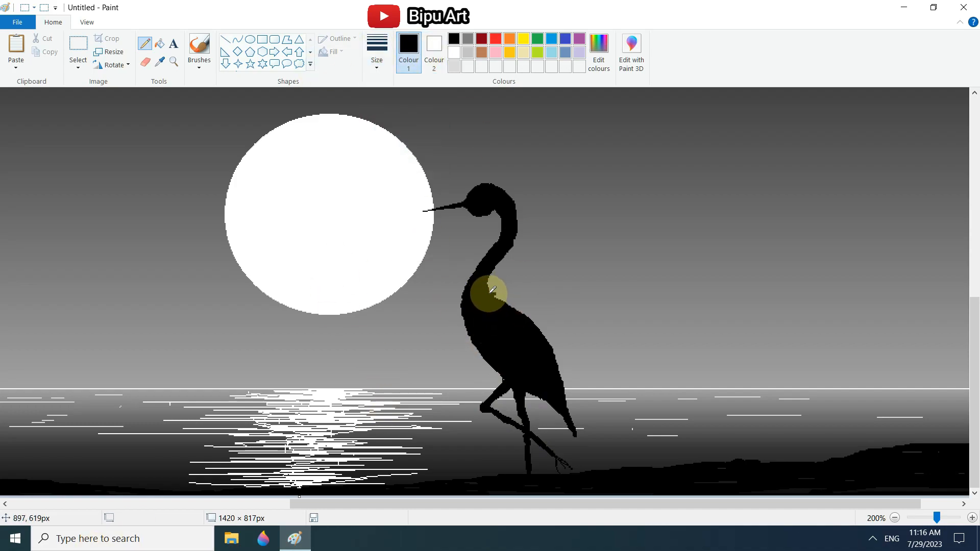
left_click_drag(500, 295, 499, 294)
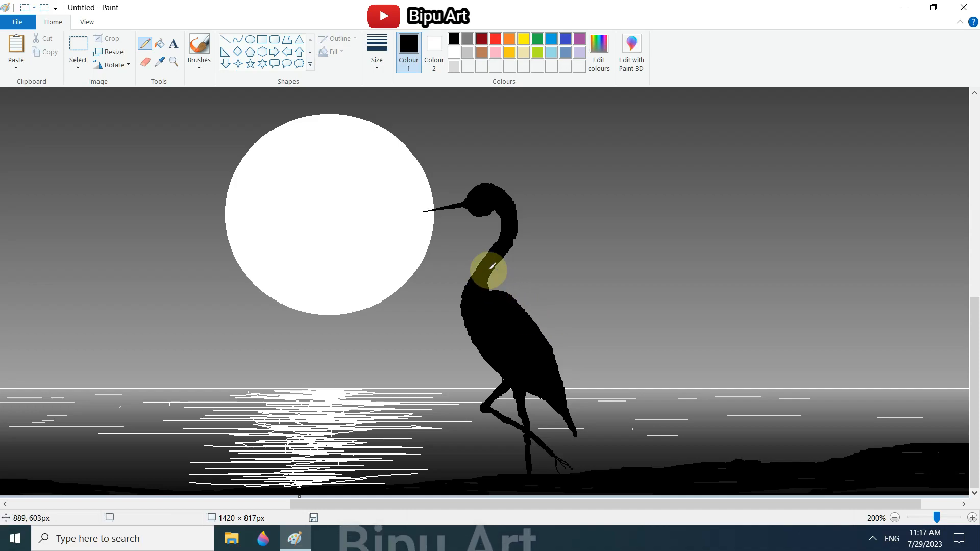
left_click_drag(491, 254, 468, 277)
scroll(512, 382, "up", 2)
scroll(512, 368, "down", 2)
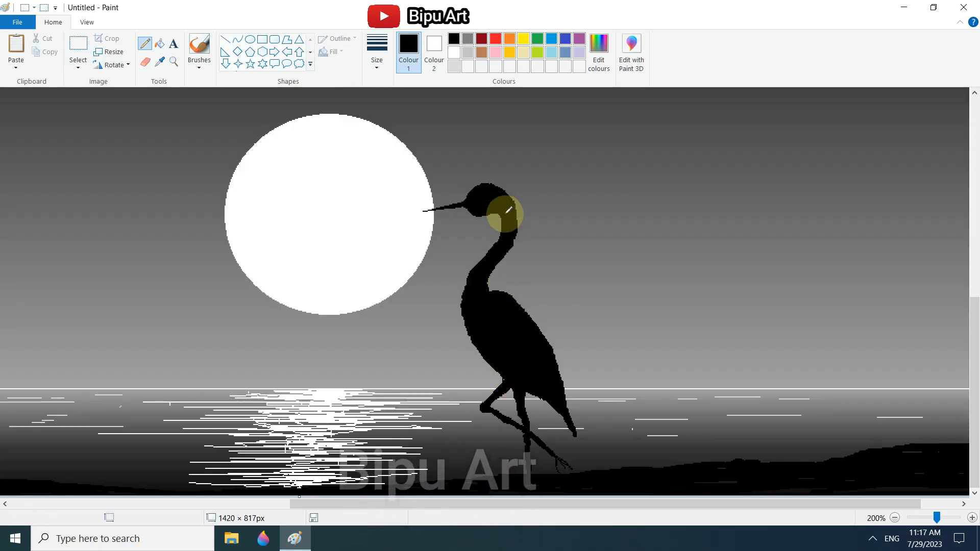
- Sample the sky grey beside the bird's head and trim the underside of the head with it
left_click(159, 61)
left_click(465, 212)
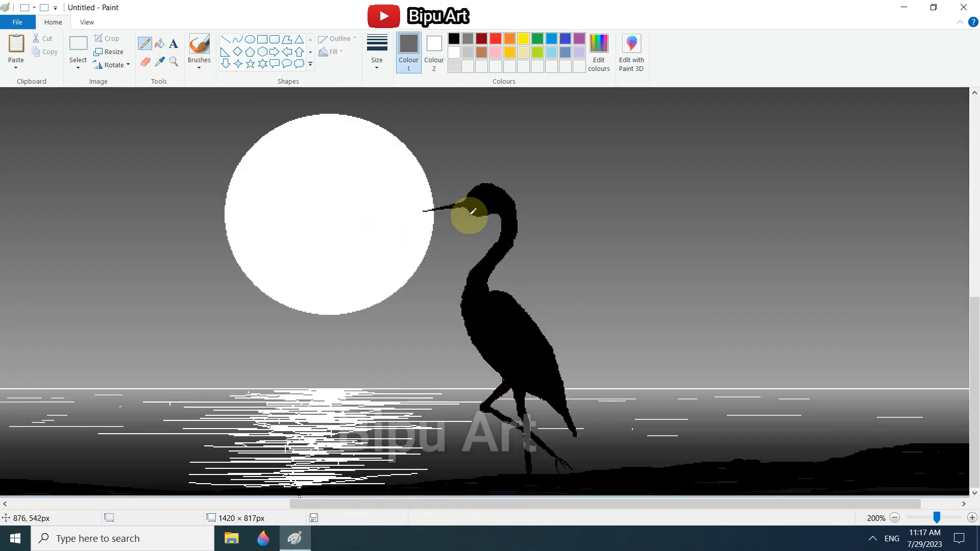
left_click_drag(473, 213, 486, 216)
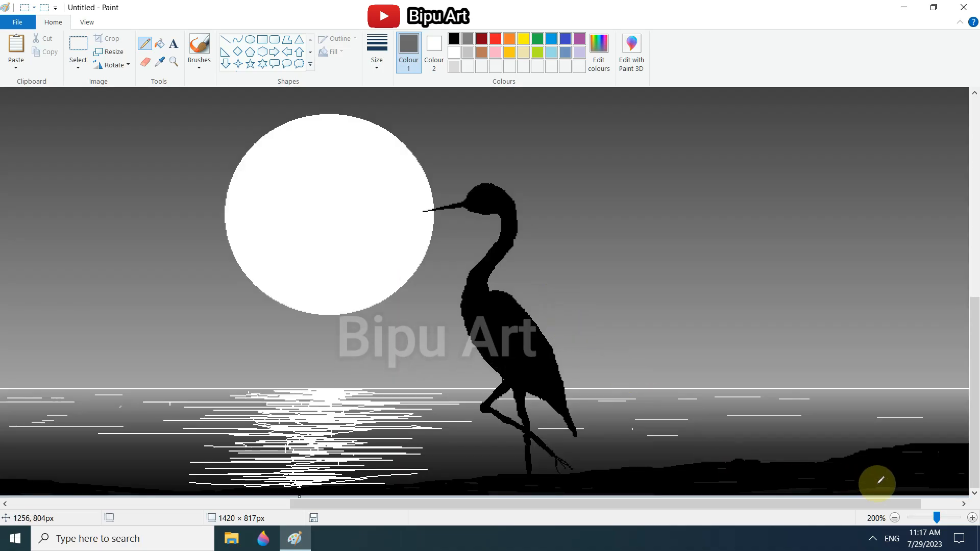
scroll(800, 449, "down", 1)
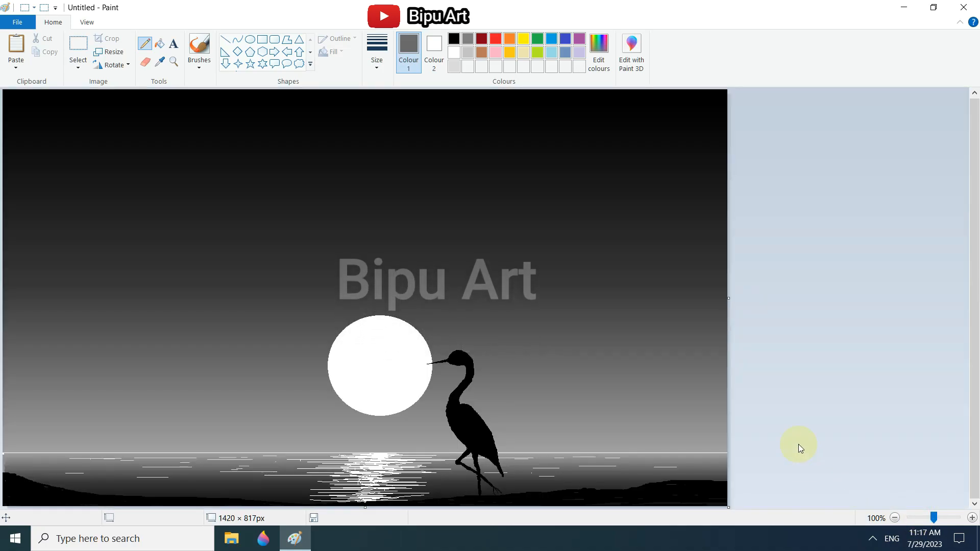
- Draw a dense clump of tall, fanning black grass blades on the shore at the picture's left edge
left_click(454, 38)
left_click(377, 51)
left_click(377, 136)
left_click(377, 51)
left_click(376, 114)
mouse_move(16, 475)
left_mouse_down()
mouse_move(21, 408)
mouse_move(26, 471)
mouse_move(48, 466)
mouse_move(40, 486)
mouse_move(58, 483)
mouse_move(36, 406)
mouse_move(15, 456)
mouse_move(8, 448)
mouse_move(51, 459)
mouse_move(76, 444)
left_mouse_up()
mouse_move(42, 485)
left_mouse_down()
mouse_move(72, 465)
mouse_move(66, 476)
left_mouse_up()
left_click_drag(36, 494, 78, 486)
mouse_move(37, 484)
left_mouse_down()
mouse_move(51, 448)
mouse_move(26, 479)
mouse_move(30, 452)
left_mouse_up()
left_click_drag(13, 476, 35, 408)
left_click_drag(27, 475, 60, 408)
left_click_drag(38, 484, 75, 424)
- Draw two small black grass tufts on the right shore and fill in more blades at the base of the left clump
mouse_move(696, 485)
left_mouse_down()
mouse_move(698, 468)
mouse_move(707, 477)
mouse_move(679, 475)
mouse_move(709, 483)
mouse_move(703, 445)
left_mouse_up()
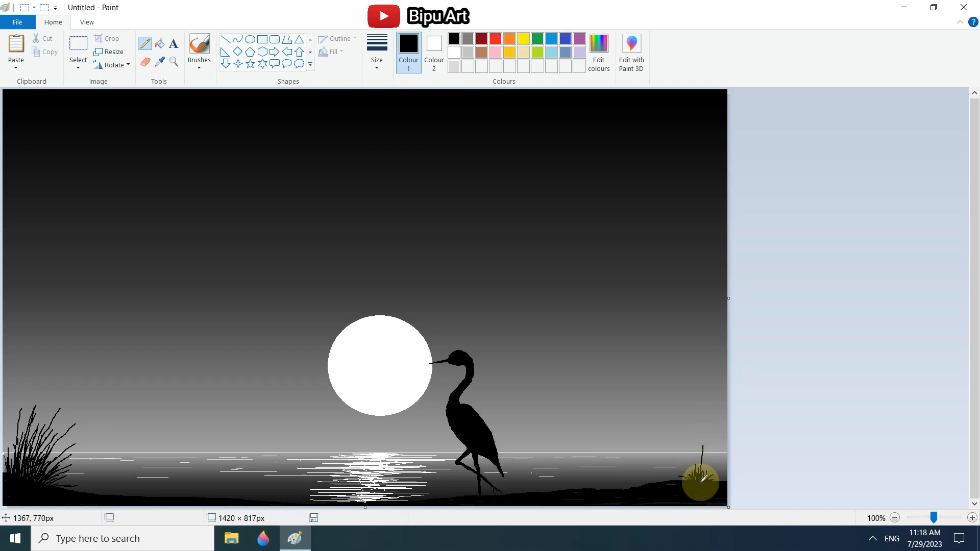
left_click_drag(639, 487, 630, 475)
left_click_drag(635, 488, 623, 477)
mouse_move(633, 489)
left_mouse_down()
mouse_move(619, 482)
mouse_move(639, 467)
left_mouse_up()
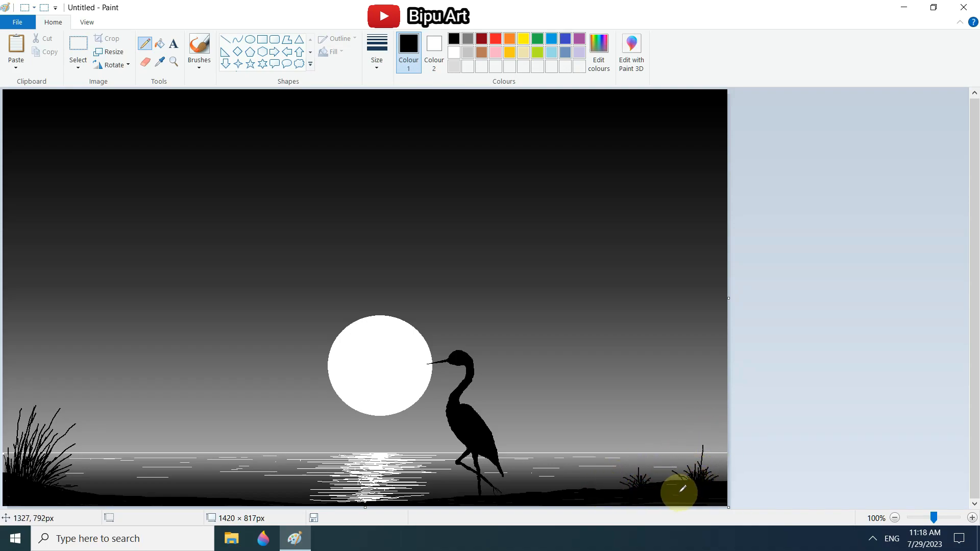
left_click_drag(31, 485, 24, 448)
mouse_move(45, 480)
left_mouse_down()
mouse_move(61, 471)
mouse_move(57, 482)
left_mouse_up()
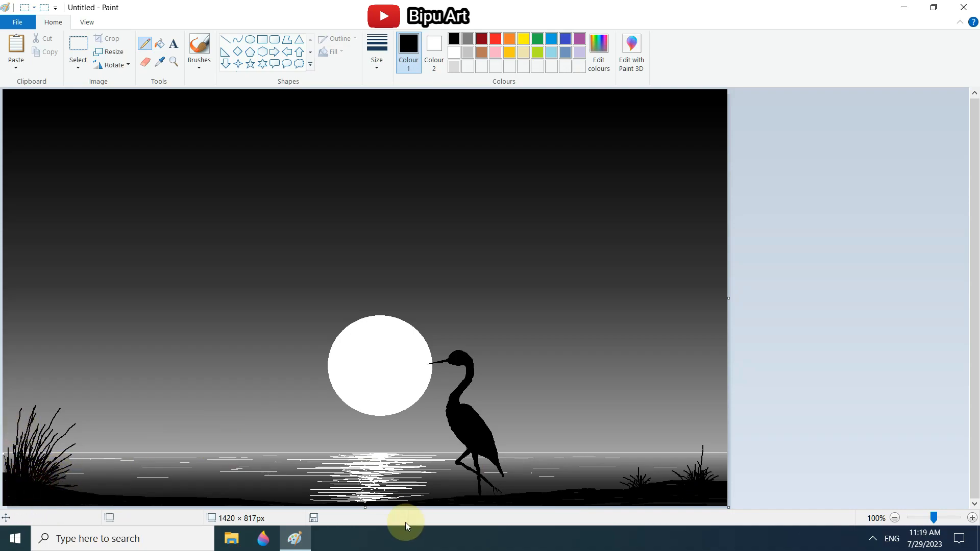
- Paint small white flower tips on the ends of the tall grass blades
left_click(459, 53)
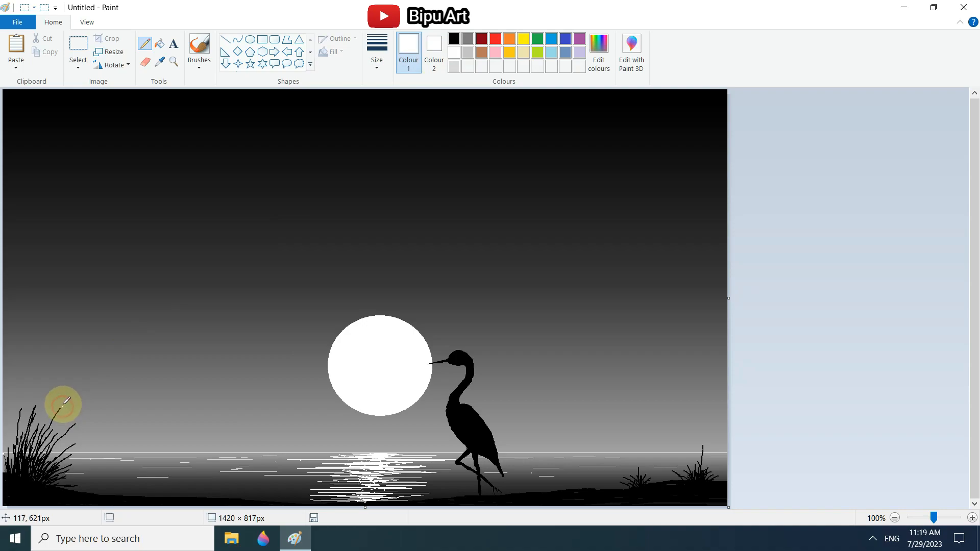
left_click(63, 406)
left_click(59, 433)
left_click(78, 422)
left_click(76, 462)
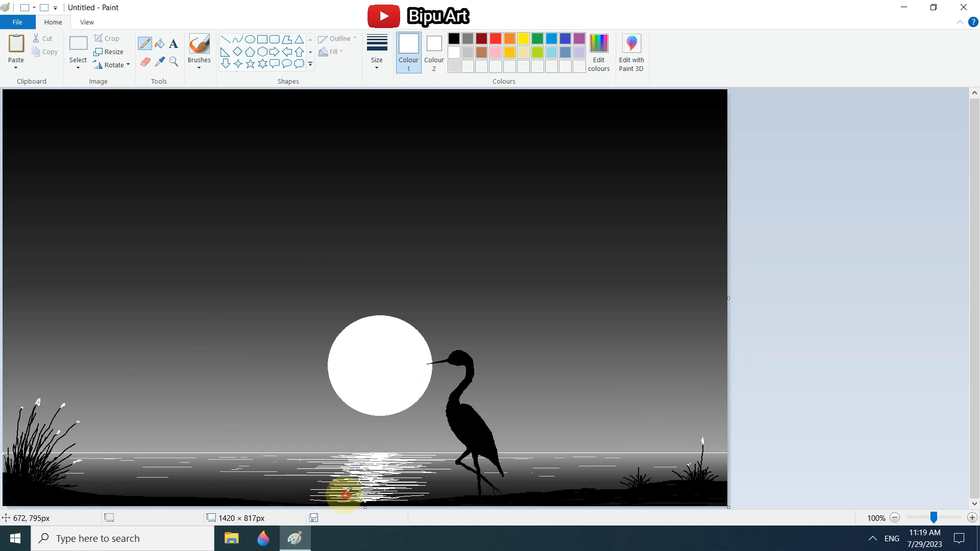
- Widen the lower part of the moon's reflection with thin white horizontal strokes on the water
left_click(382, 54)
left_click(390, 87)
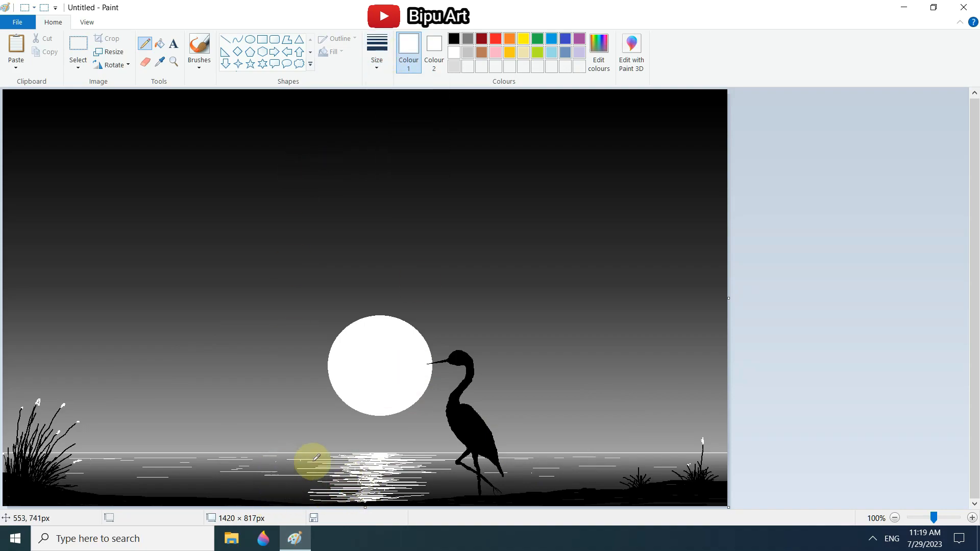
mouse_move(331, 488)
left_mouse_down()
mouse_move(275, 495)
mouse_move(327, 487)
mouse_move(261, 483)
mouse_move(306, 500)
mouse_move(273, 495)
mouse_move(302, 496)
left_mouse_up()
left_click(236, 490)
mouse_move(413, 493)
left_mouse_down()
mouse_move(443, 491)
mouse_move(400, 499)
mouse_move(339, 489)
left_mouse_up()
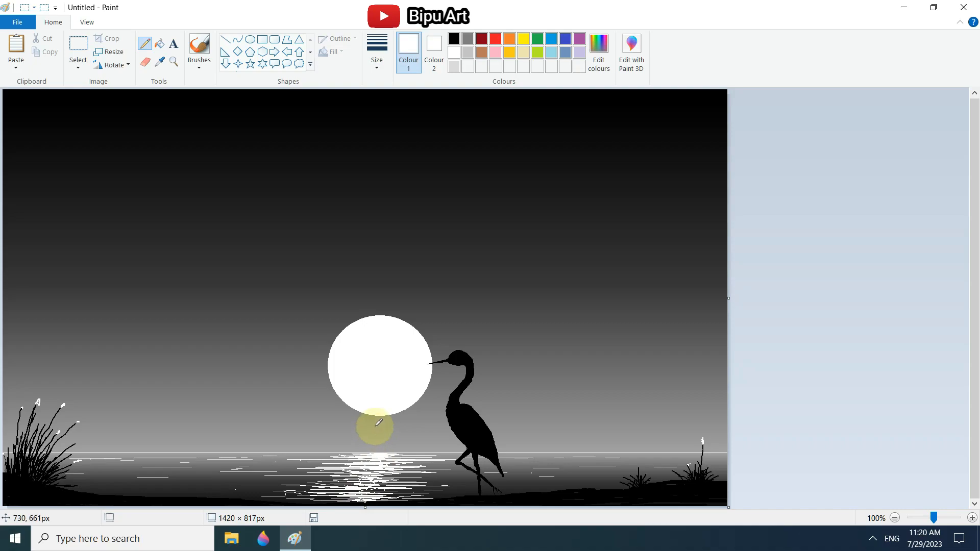
- Add more thin black blades to the left grass clump and the smaller tuft on the right shore
left_click(454, 38)
left_click_drag(55, 455, 76, 424)
mouse_move(29, 468)
left_mouse_down()
mouse_move(86, 419)
mouse_move(32, 449)
mouse_move(43, 451)
mouse_move(26, 472)
mouse_move(11, 434)
left_mouse_up()
mouse_move(642, 488)
left_mouse_down()
mouse_move(623, 489)
mouse_move(630, 453)
mouse_move(647, 479)
mouse_move(613, 477)
mouse_move(621, 490)
left_mouse_up()
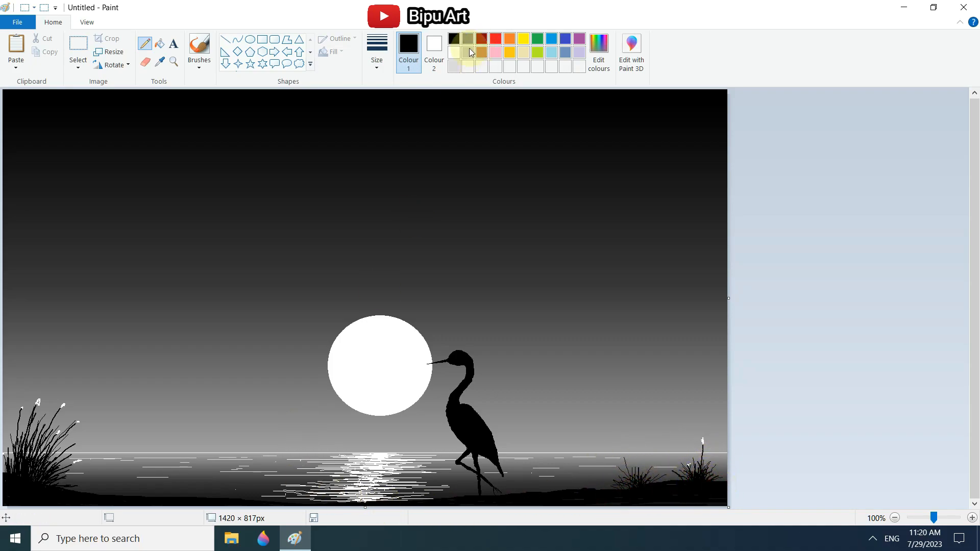
- Scatter small white dot stars over both sides of the sky with a fine pencil
left_click(379, 56)
left_click(380, 121)
left_click(195, 176)
left_click(165, 164)
left_click(266, 143)
left_click(253, 251)
left_click(312, 236)
left_click(326, 219)
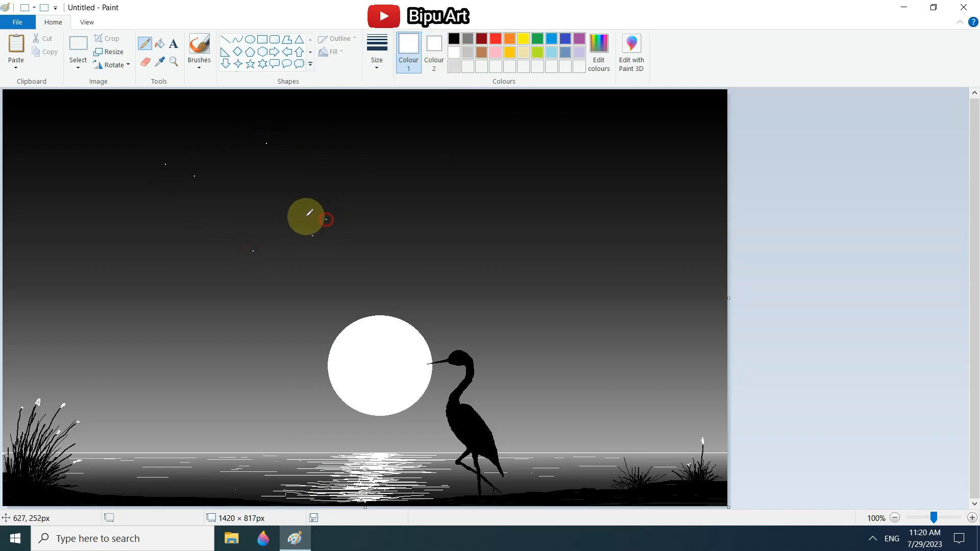
left_click(535, 119)
left_click(661, 175)
left_click(625, 233)
left_click(585, 249)
left_click(619, 283)
left_click(126, 328)
left_click(120, 365)
left_click(137, 398)
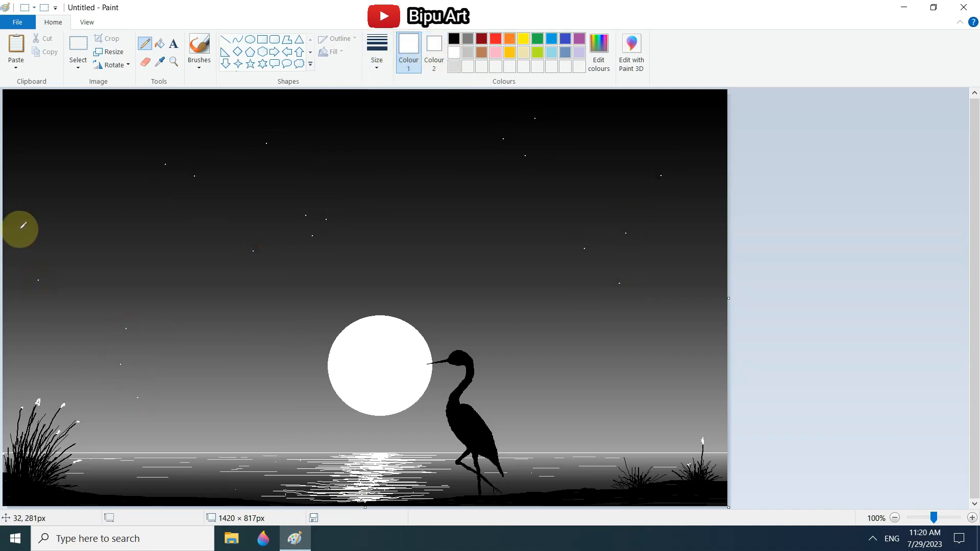
- Add more small white stars in the upper sky, grouping several into loose clusters above the moon
left_click(206, 146)
left_click(210, 147)
left_click(246, 129)
left_click(302, 112)
left_click(305, 154)
left_click(300, 157)
left_click(294, 151)
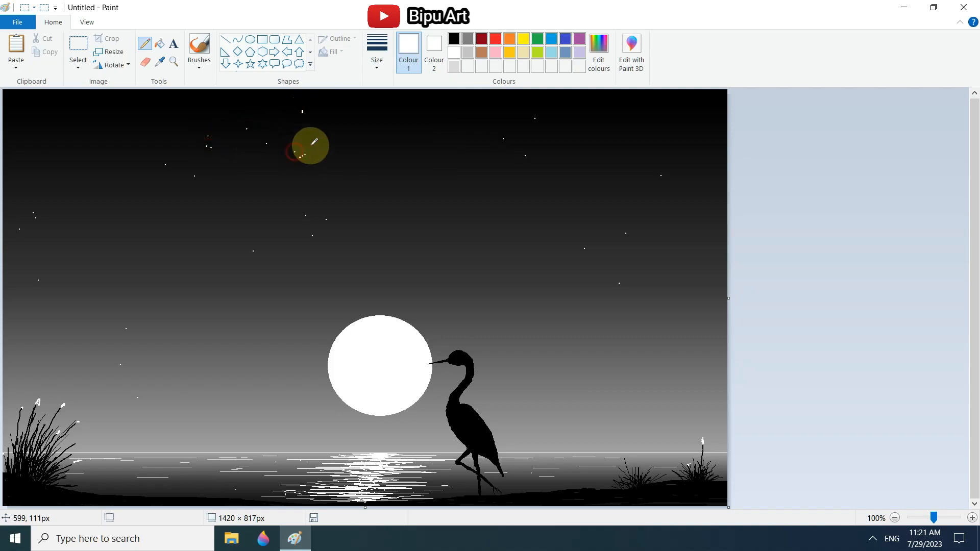
left_click(405, 217)
left_click(389, 220)
left_click(384, 216)
left_click(379, 207)
left_click(361, 199)
left_click(145, 117)
left_click(196, 126)
left_click(380, 120)
- Add larger white stars with a thicker pencil in the upper corners, at the left and down the right side of the sky
left_click(380, 57)
left_click(385, 133)
left_click(639, 120)
left_click(639, 126)
left_click(634, 123)
left_click(621, 115)
left_click(572, 114)
left_click(67, 125)
left_click(92, 239)
left_click(85, 246)
left_click(73, 250)
left_click(641, 277)
left_click(677, 278)
left_click(689, 284)
left_click(678, 293)
left_click(712, 252)
left_click(660, 197)
left_click(714, 123)
left_click(706, 151)
left_click(622, 353)
left_click(622, 375)
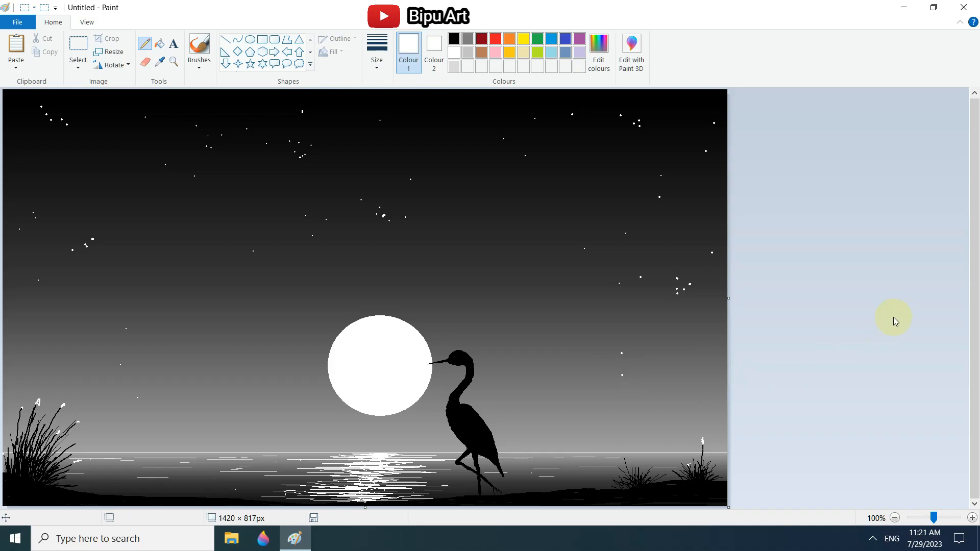
- Sign the picture "Bipu Art" in white Segoe Script text in the lower right corner of the shore
left_click(172, 43)
left_click(666, 487)
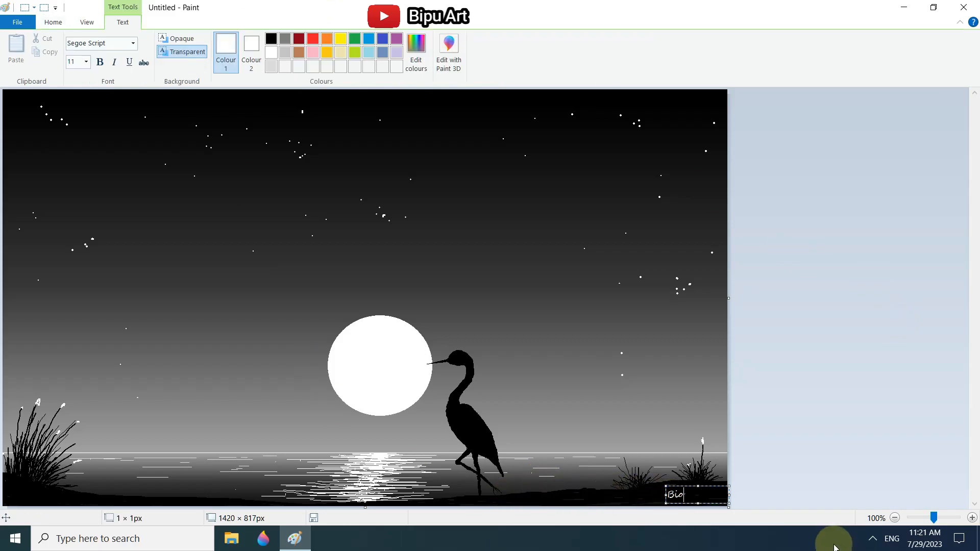
left_click(630, 427)
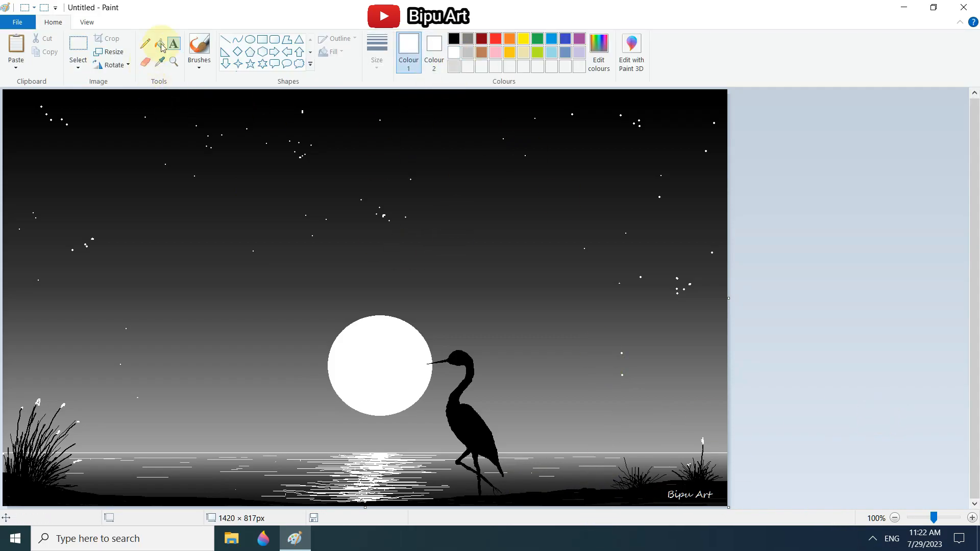
- Fill the empty sky to the left of the moon and around the bird with more small white pencil stars
left_click(142, 45)
left_click(379, 60)
left_click(390, 114)
left_click(172, 288)
left_click(184, 291)
left_click(190, 320)
left_click(232, 347)
left_click(272, 386)
left_click(509, 231)
left_click(517, 248)
left_click(521, 262)
left_click(543, 266)
left_click(525, 332)
left_click(536, 374)
left_click(521, 432)
left_click(638, 420)
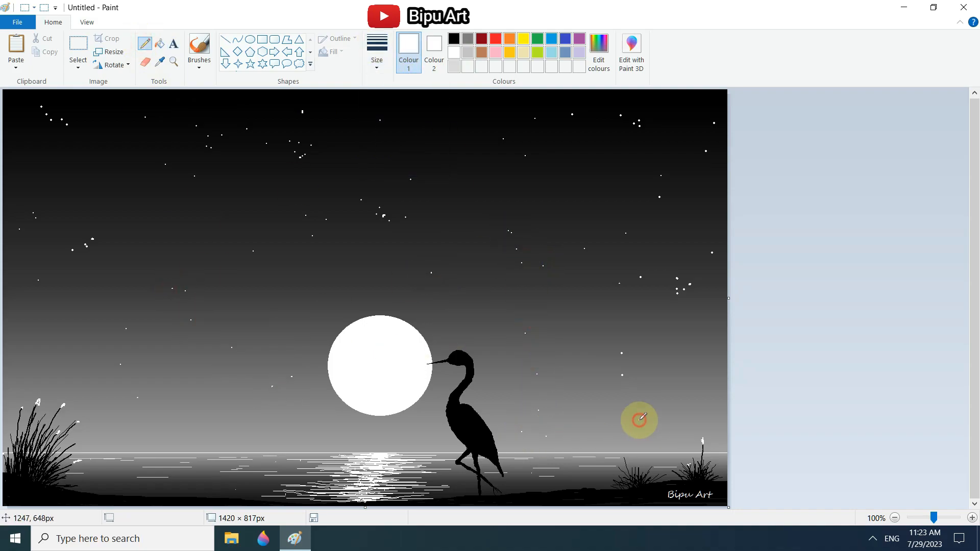
- Dot small white glints on the water on both sides of the reflection and one more star in the sky
left_click(519, 479)
left_click(570, 479)
left_click(585, 478)
left_click(218, 476)
left_click(183, 469)
left_click(194, 479)
left_click(539, 339)
left_click(447, 480)
left_click(252, 482)
left_click(195, 482)
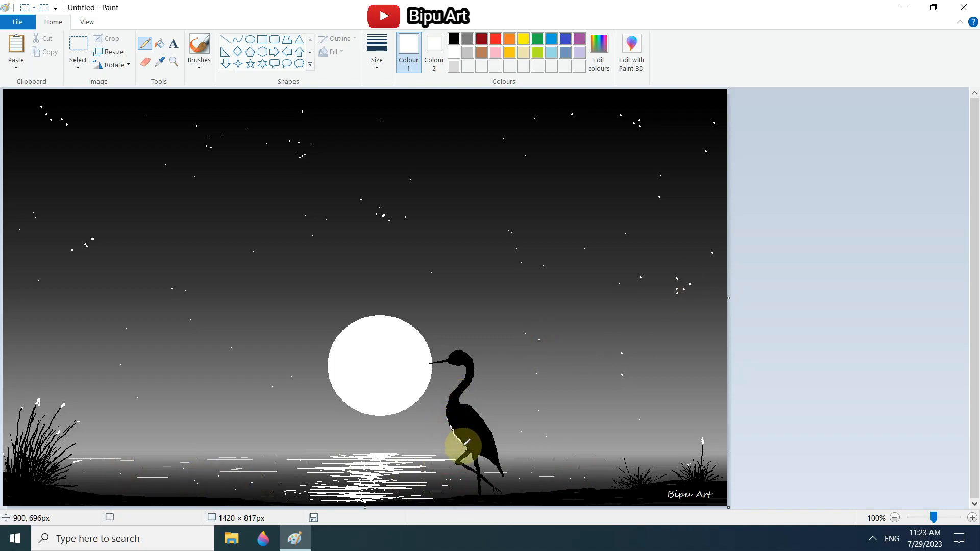
- Add white highlights along the bird's chest, neck, head and body, using the thinnest pencil for the fine ones, and save the picture
left_click(458, 387)
left_click(447, 359)
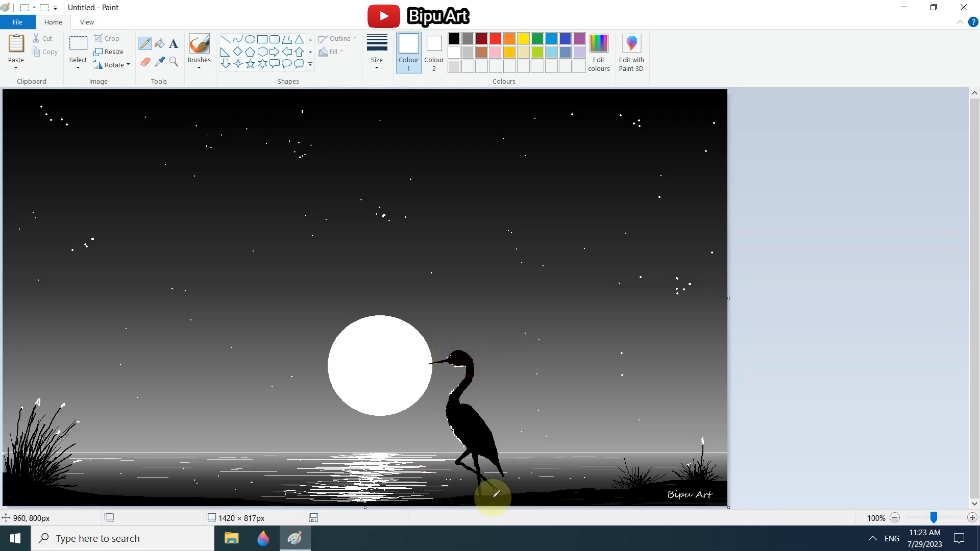
left_click(376, 51)
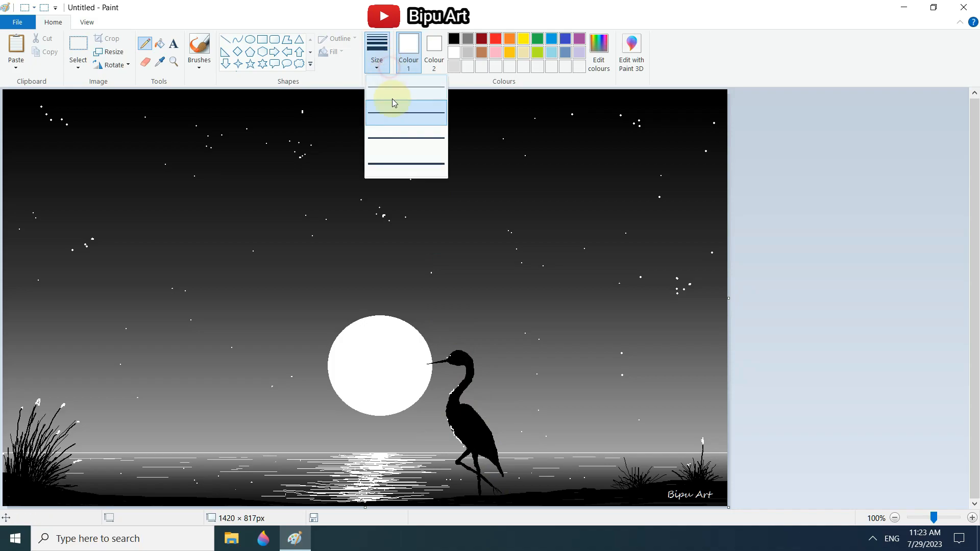
left_click(389, 93)
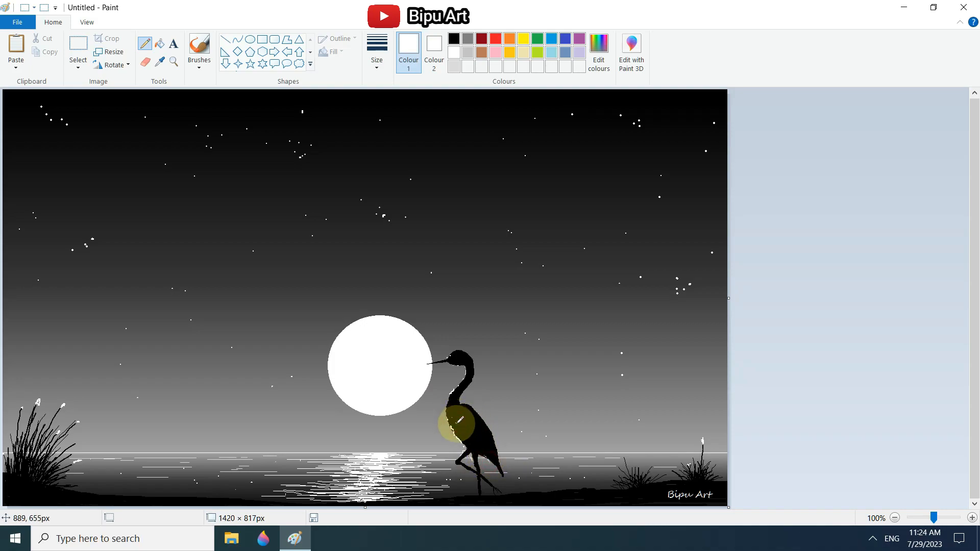
left_click_drag(468, 439, 474, 443)
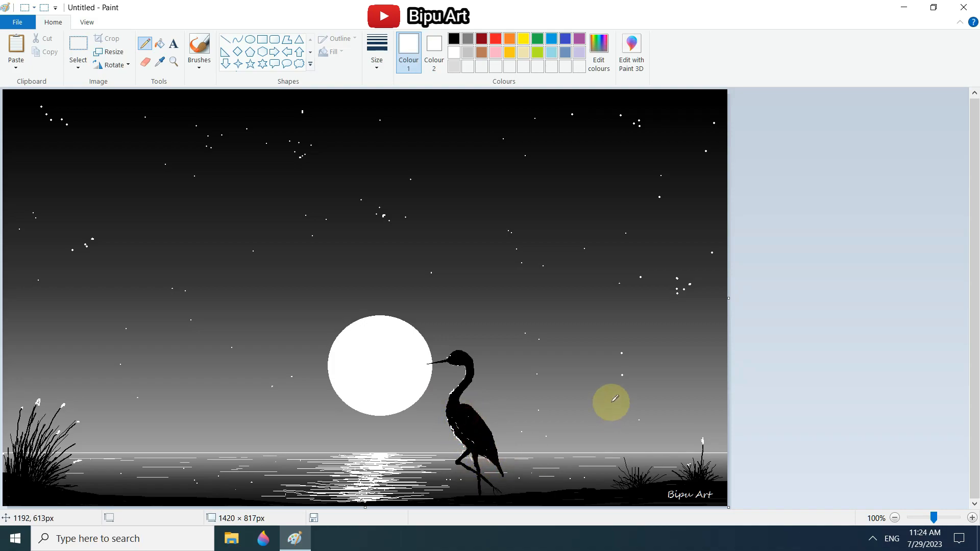
left_click(458, 359)
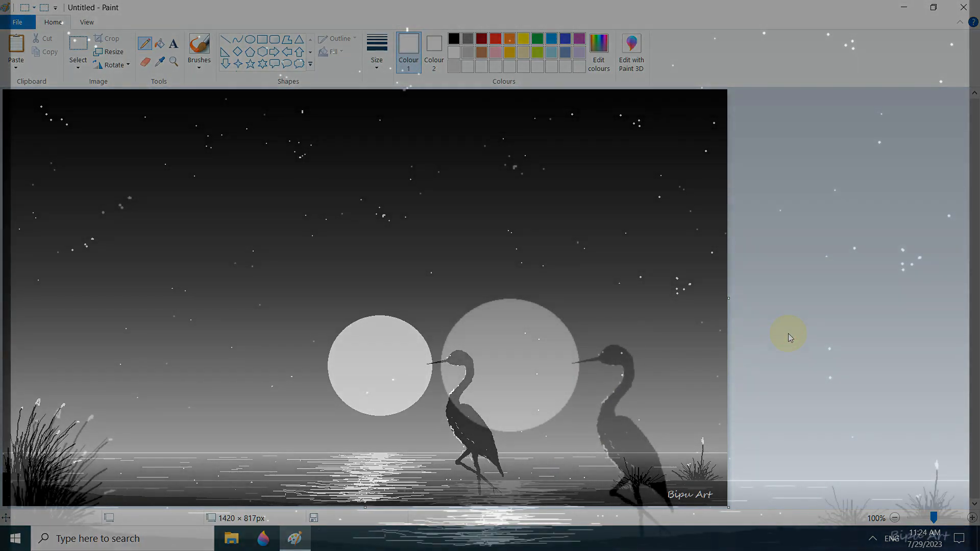
key("ctrl+s")
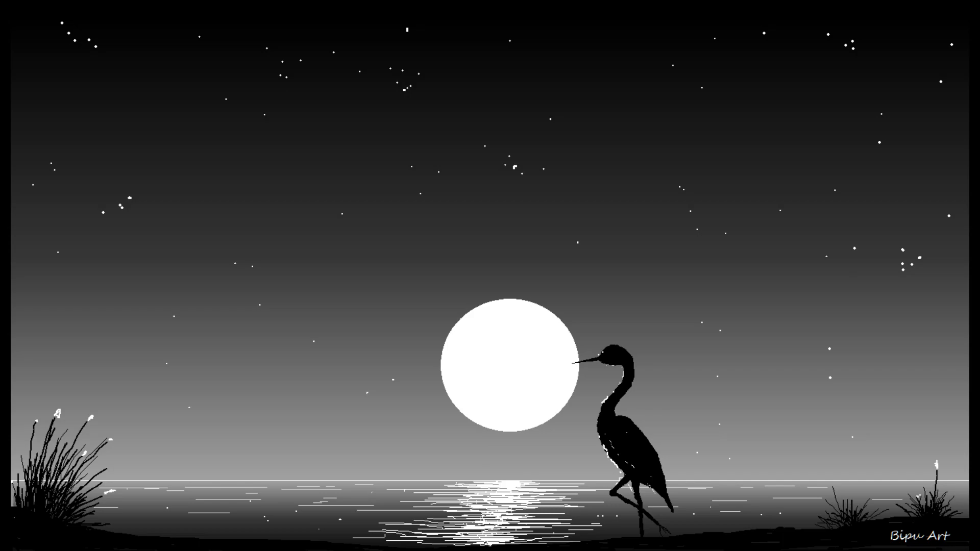